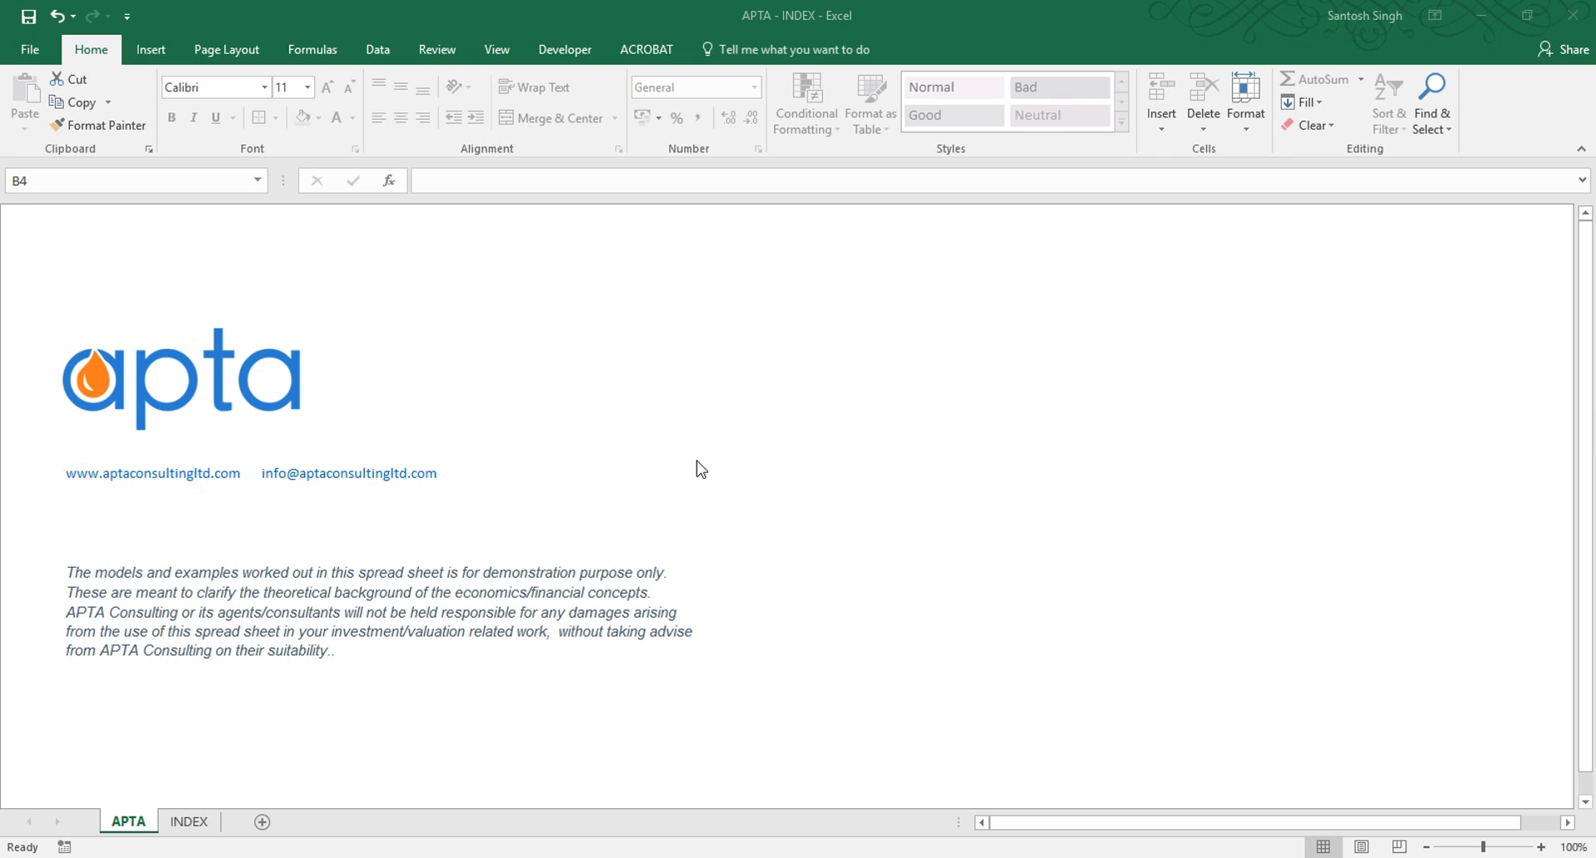
- Open the INDEX sheet and examine the product table B3:E13 column by column, from Product Code to Unit Price
left_click(190, 824)
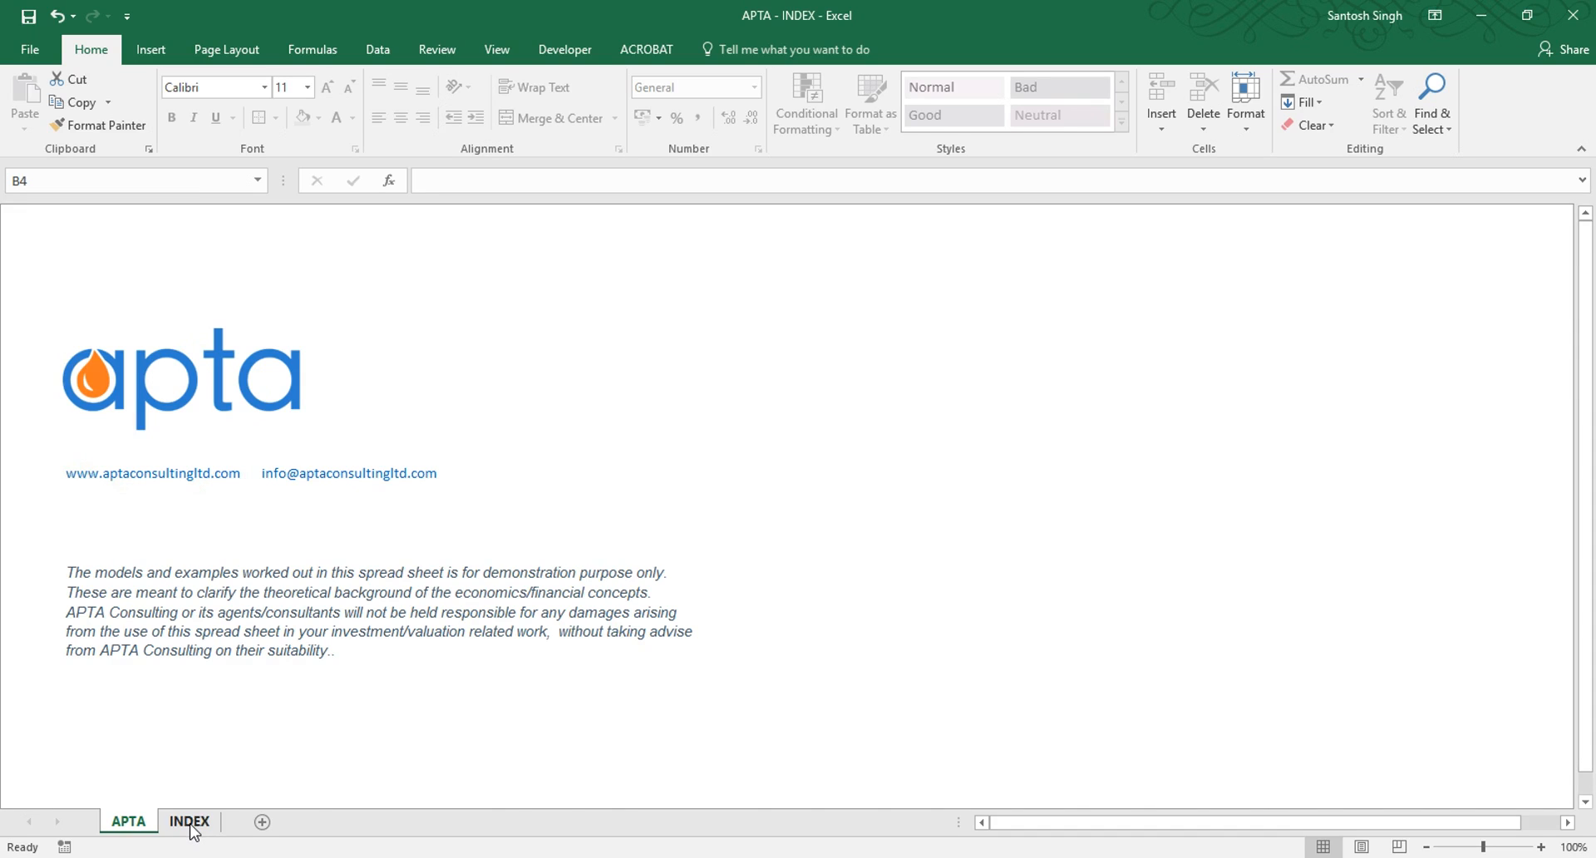
left_click(190, 823)
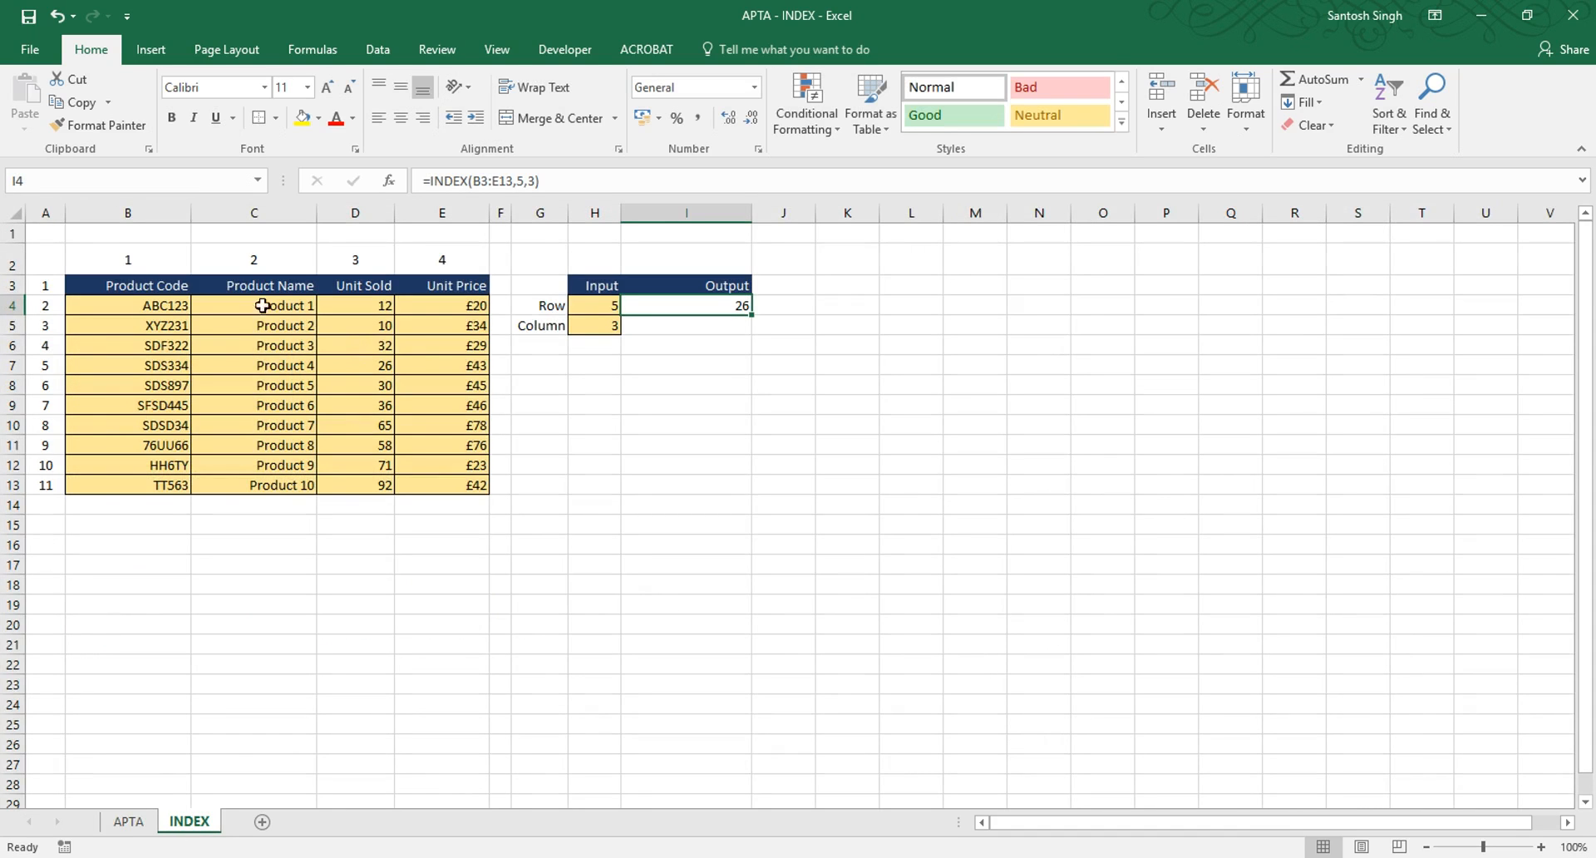
left_click_drag(113, 285, 427, 478)
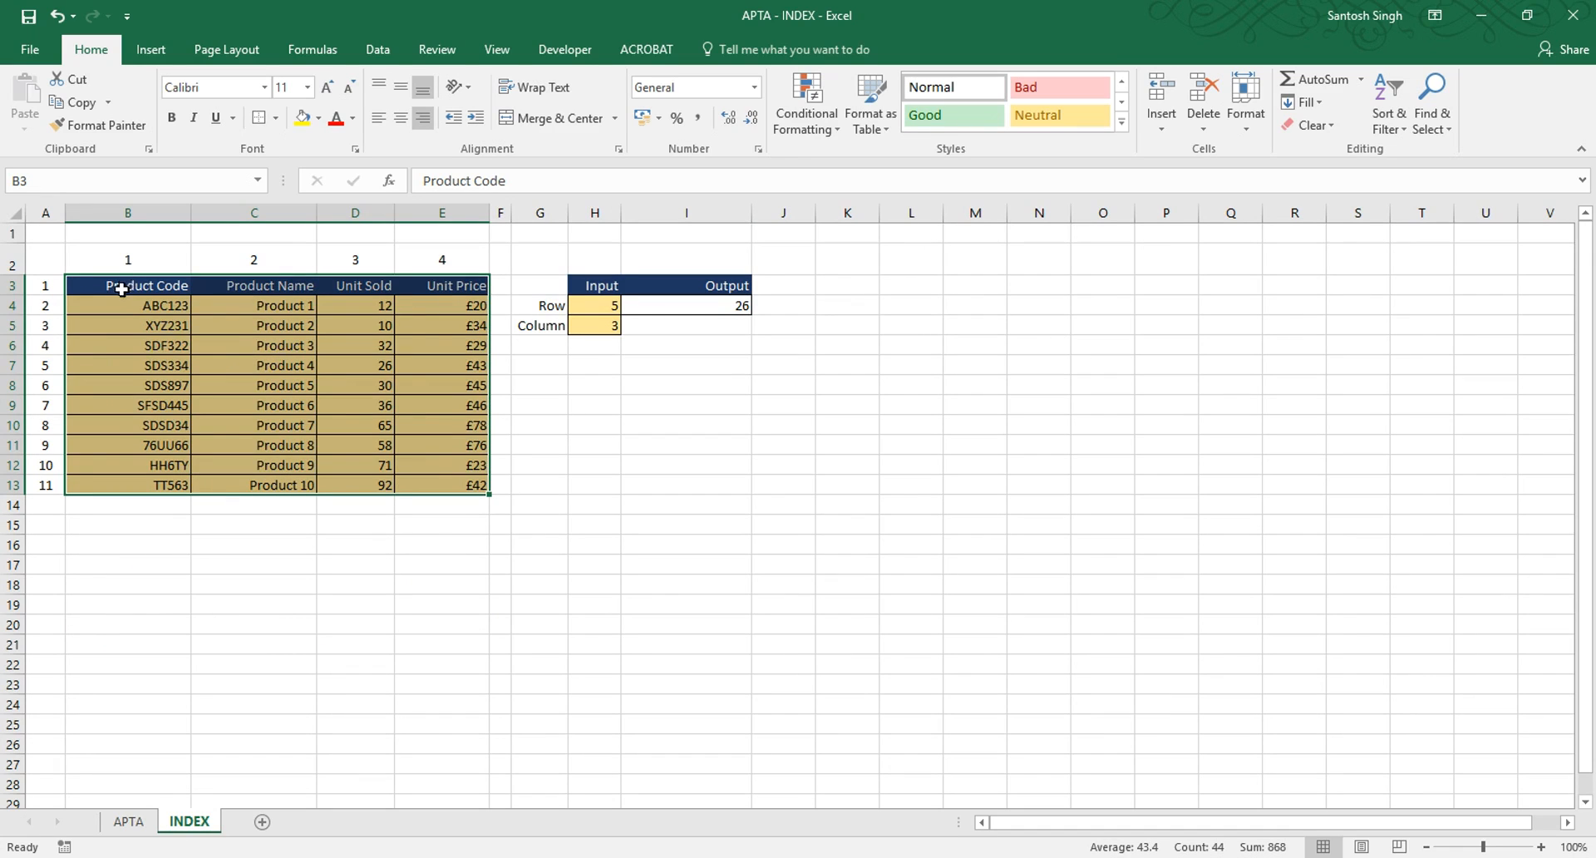
left_click_drag(121, 288, 151, 487)
left_click_drag(285, 292, 287, 491)
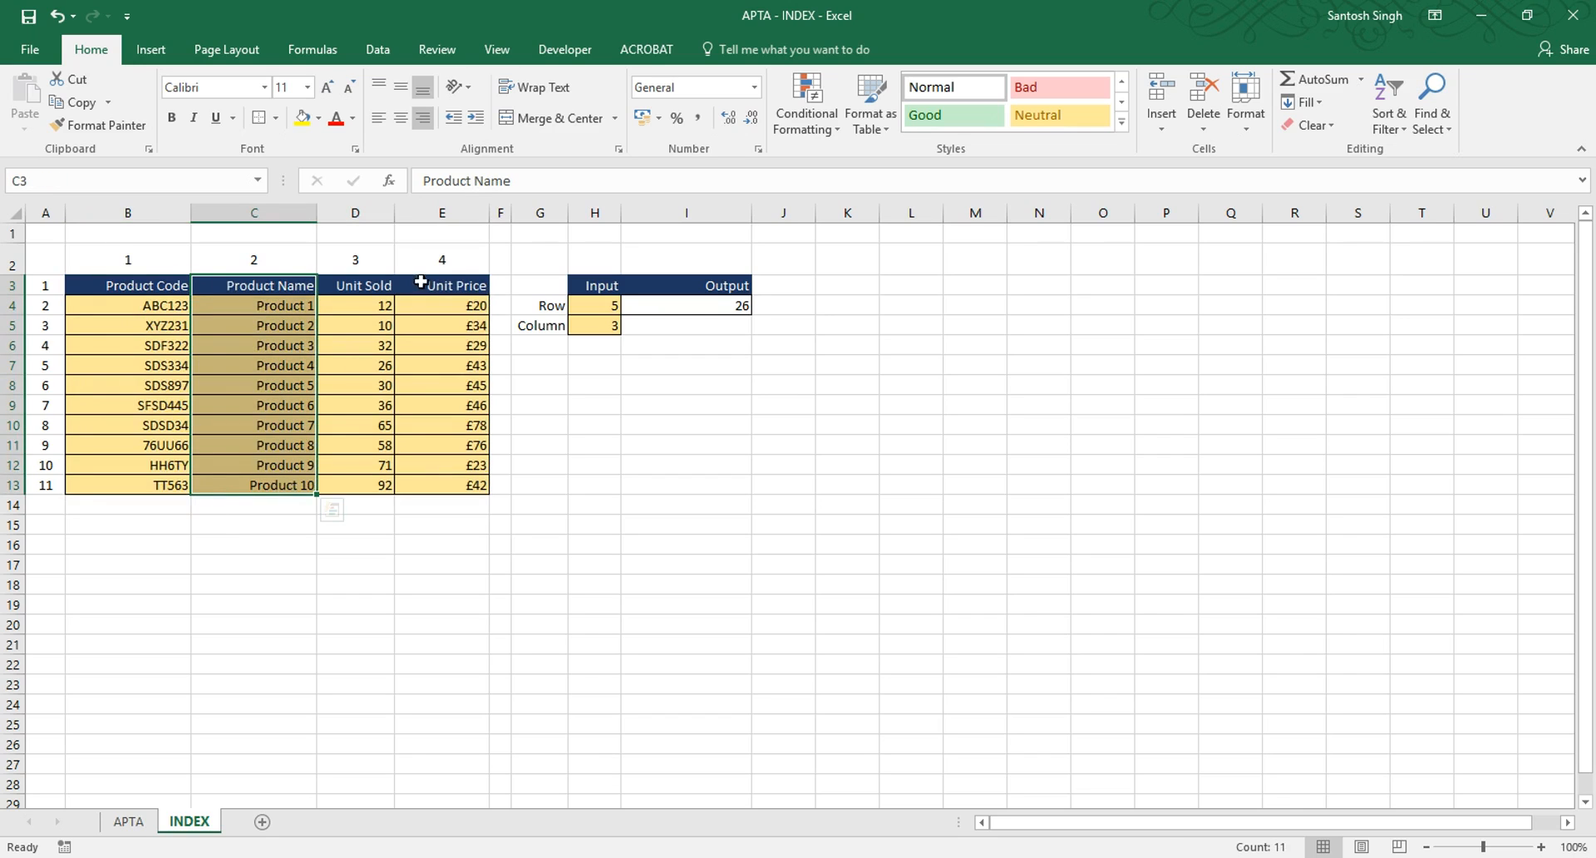
left_click_drag(378, 285, 368, 488)
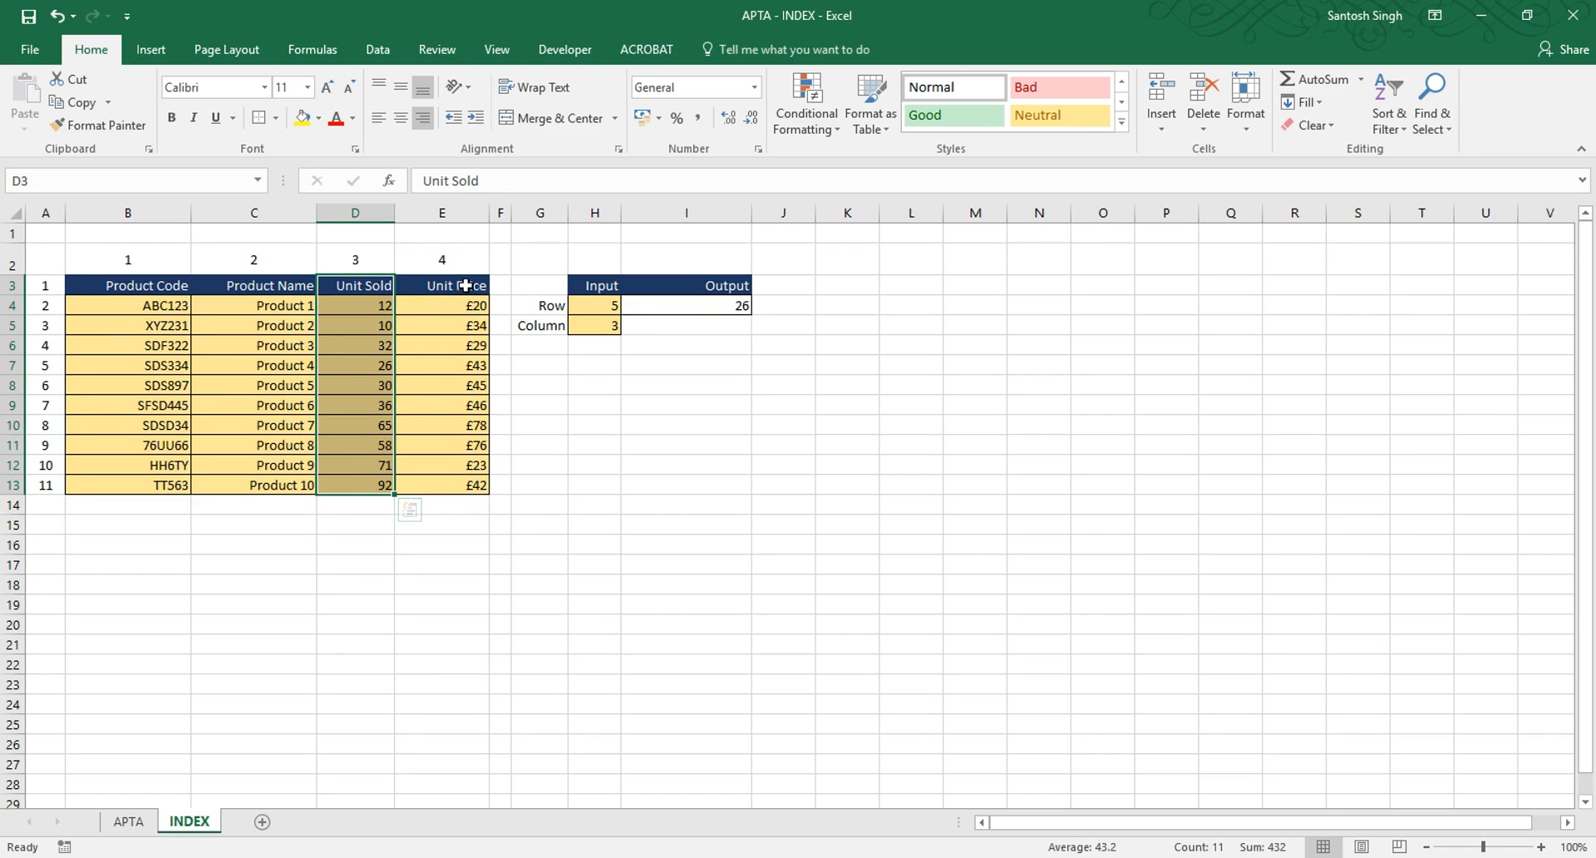
left_click_drag(464, 285, 467, 484)
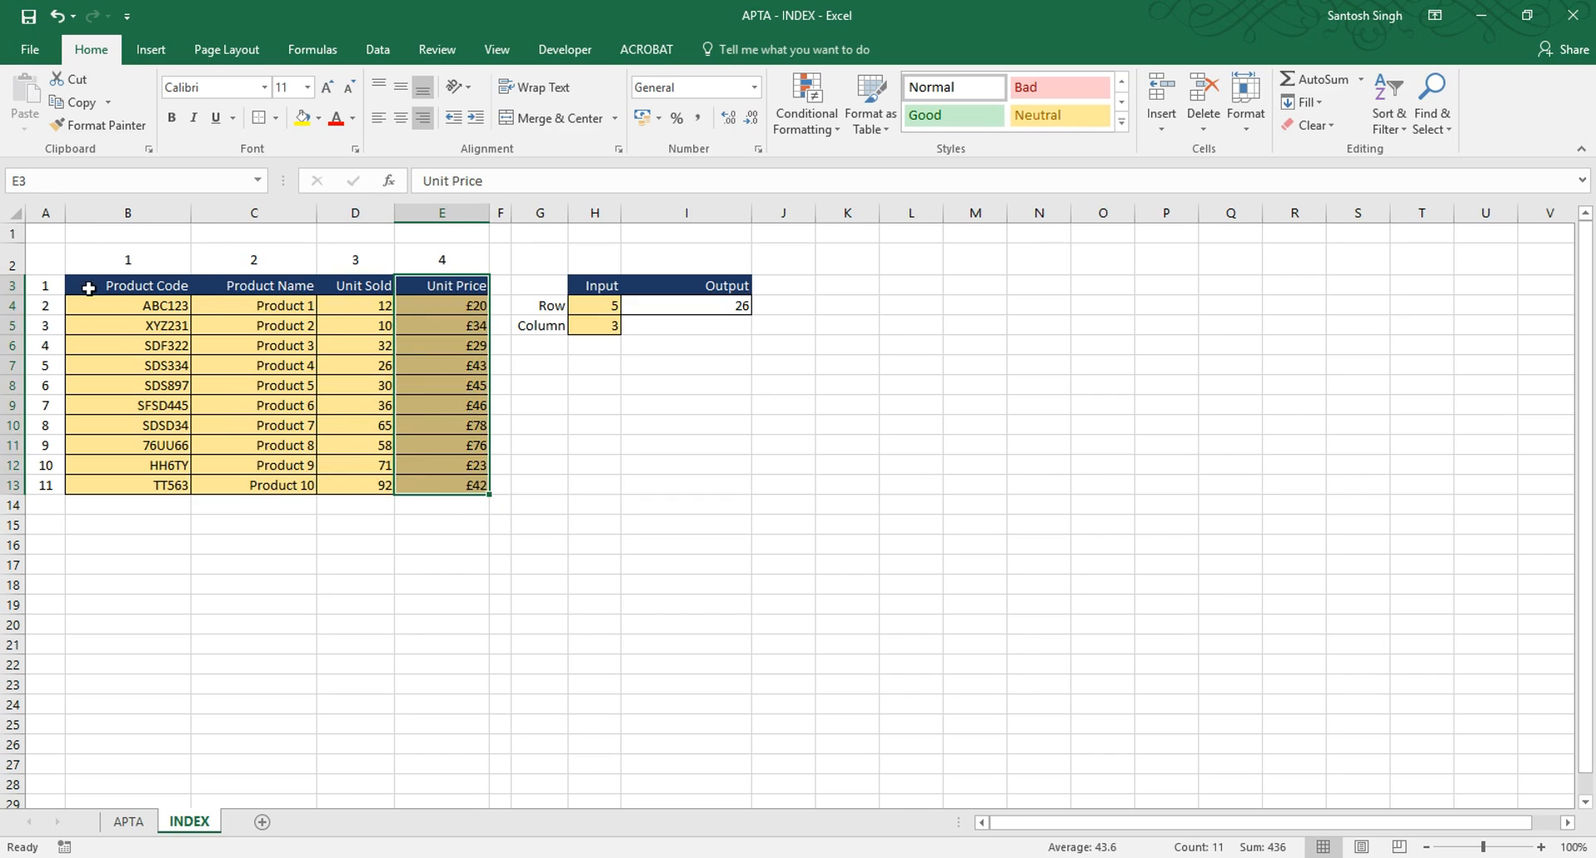
mouse_move(86, 283)
left_mouse_down()
mouse_move(183, 404)
mouse_move(435, 480)
left_mouse_up()
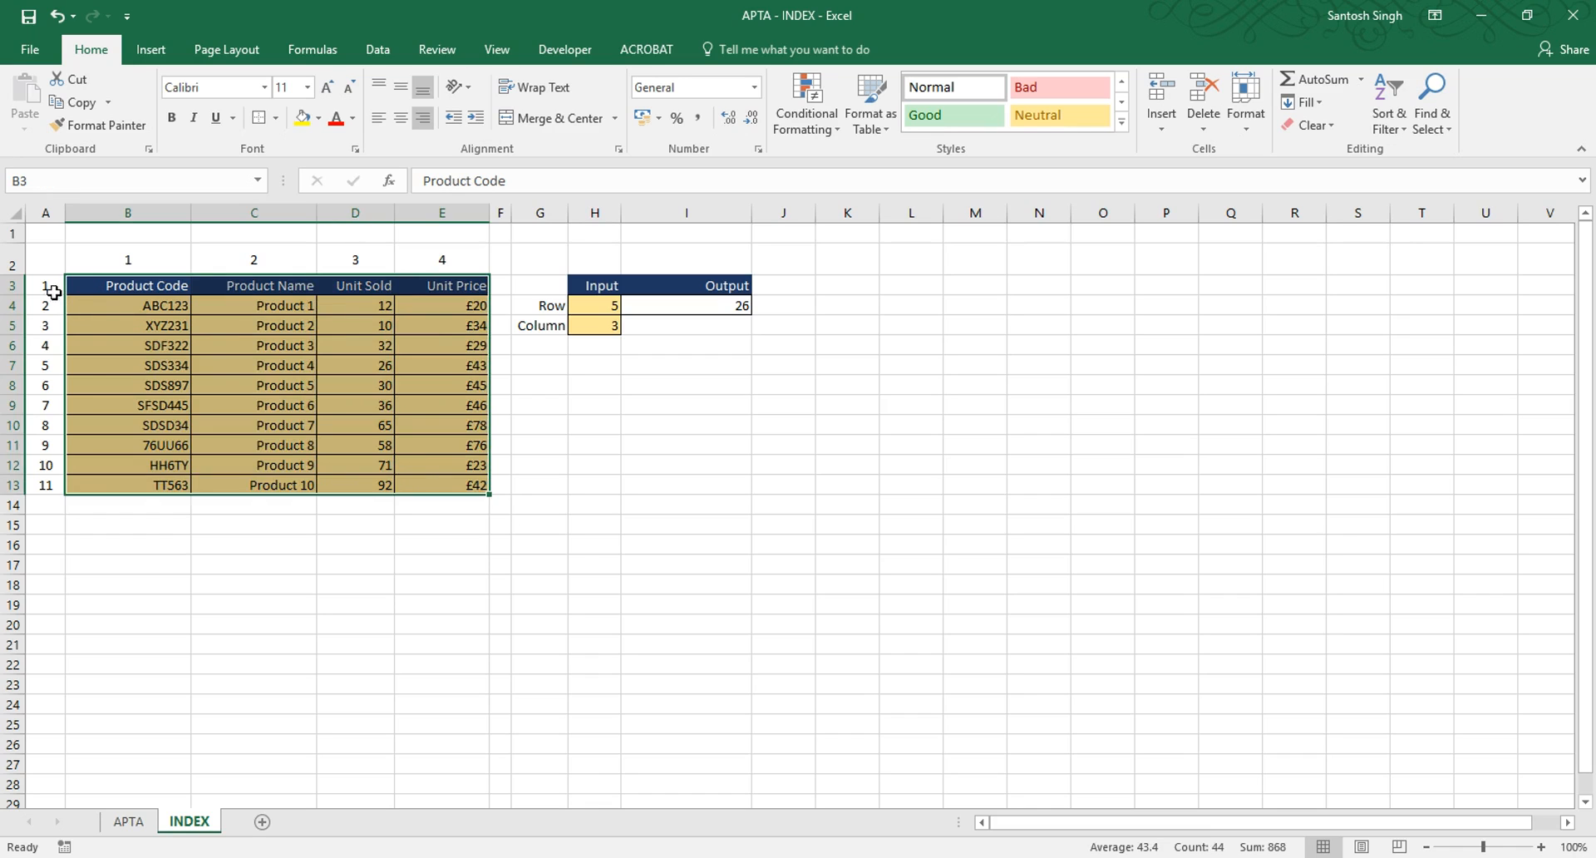
- Examine the row numbers in column A against the product rows, including the table's fifth row across its columns
left_click_drag(52, 291, 54, 483)
left_click(48, 367)
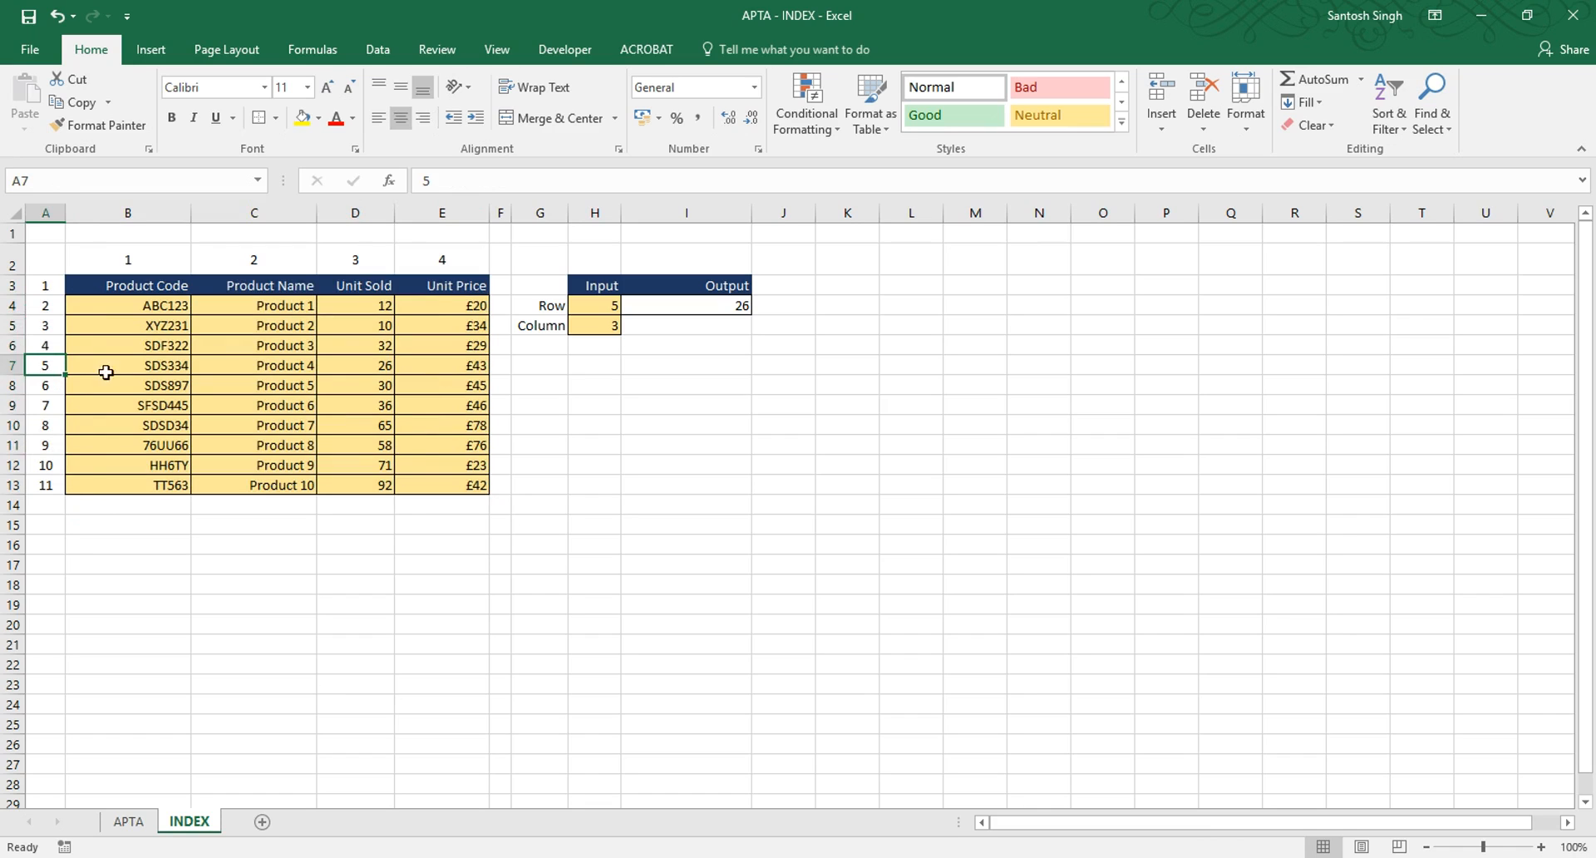
left_click(140, 370)
left_click_drag(226, 368, 406, 365)
left_click(39, 337)
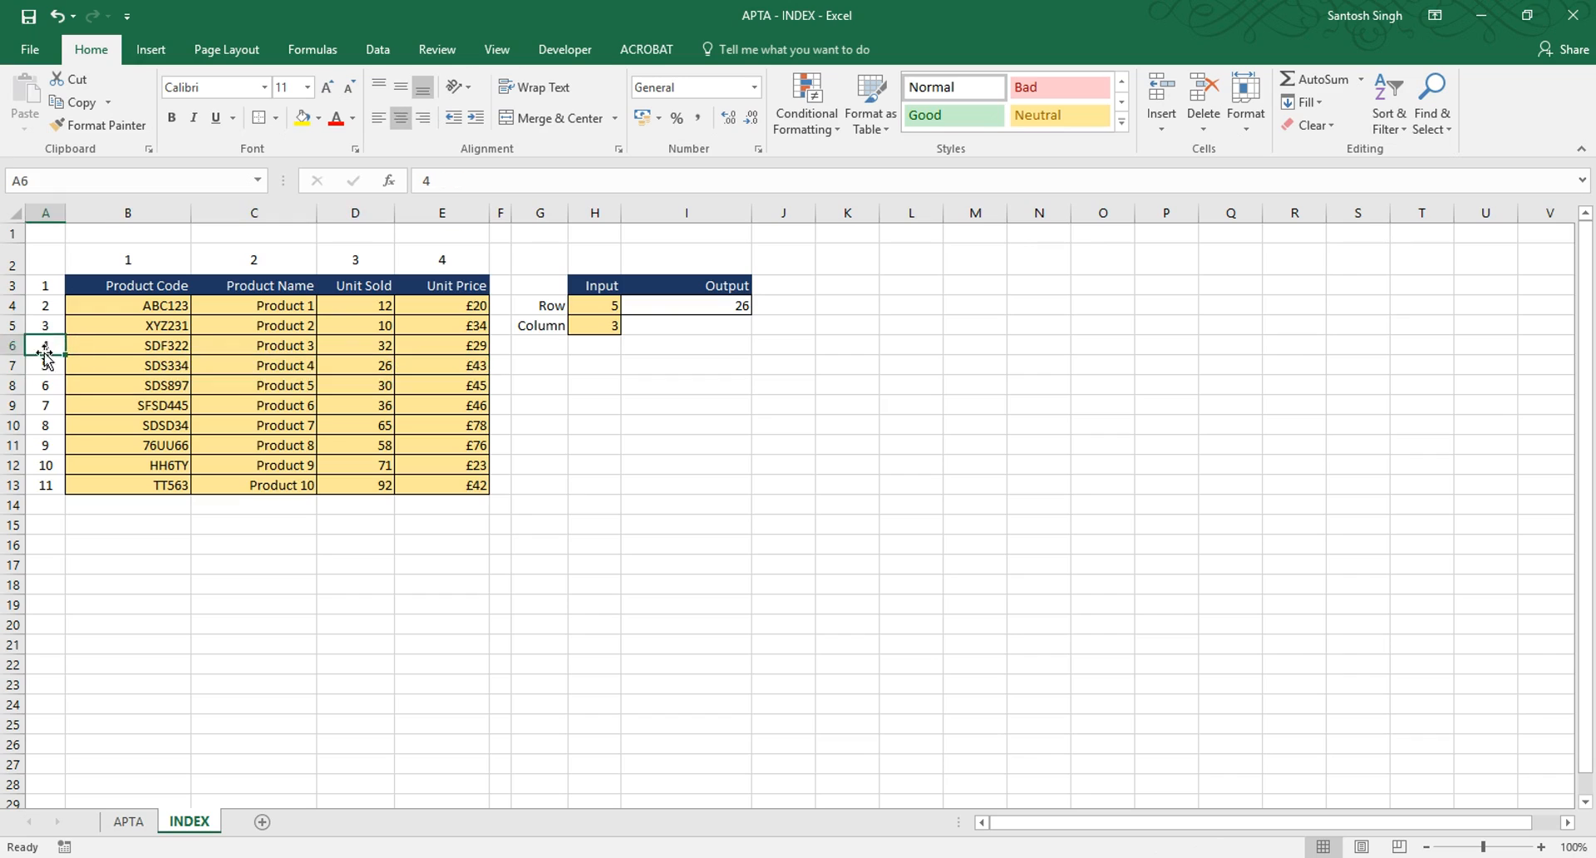
left_click(43, 366)
left_click(47, 407)
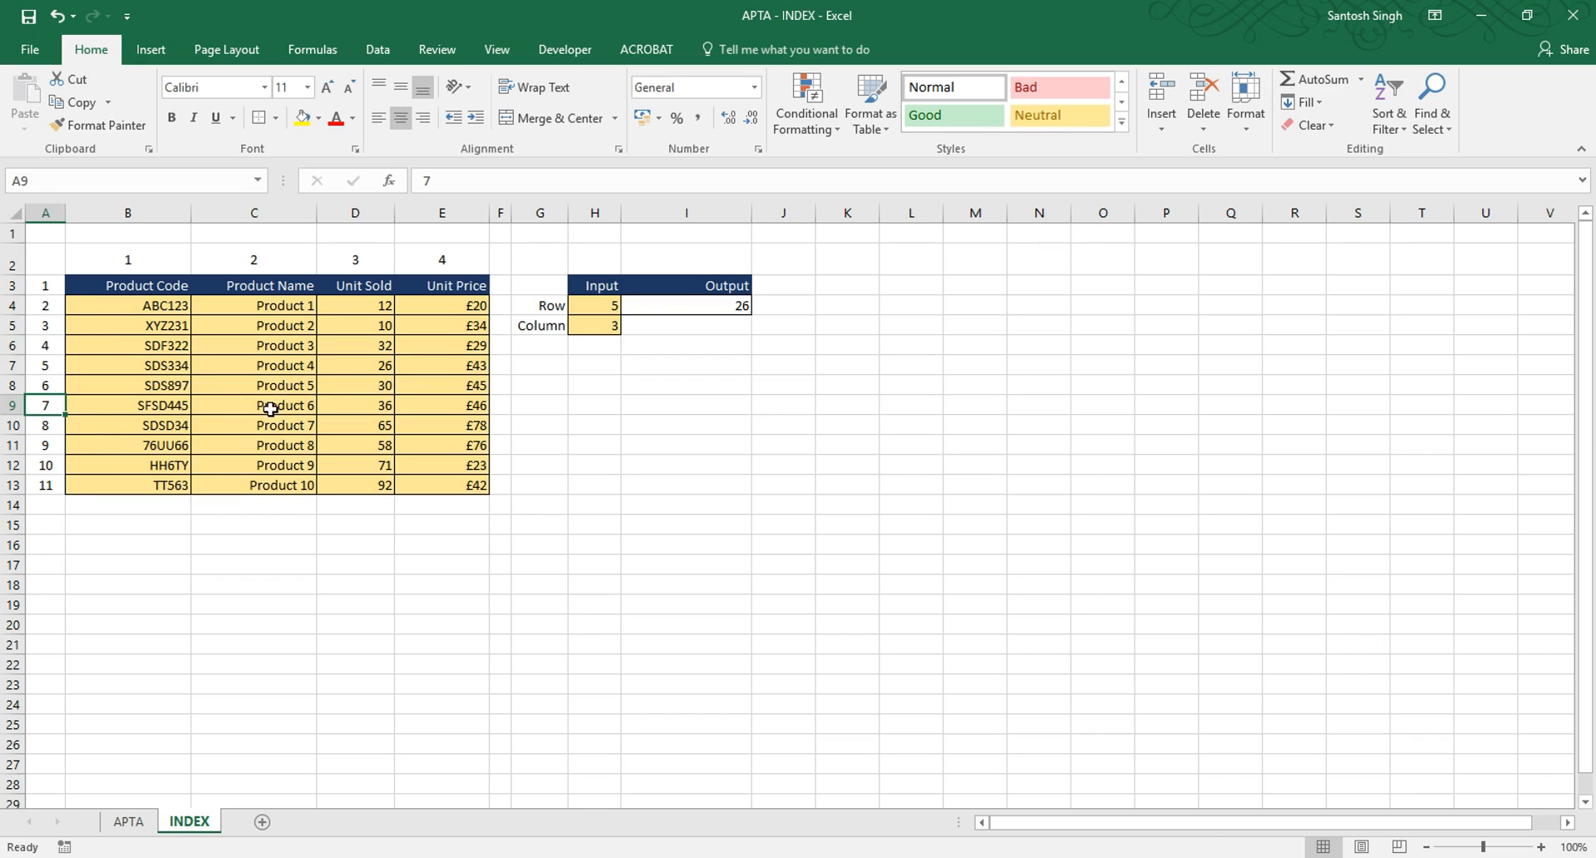
left_click(295, 386)
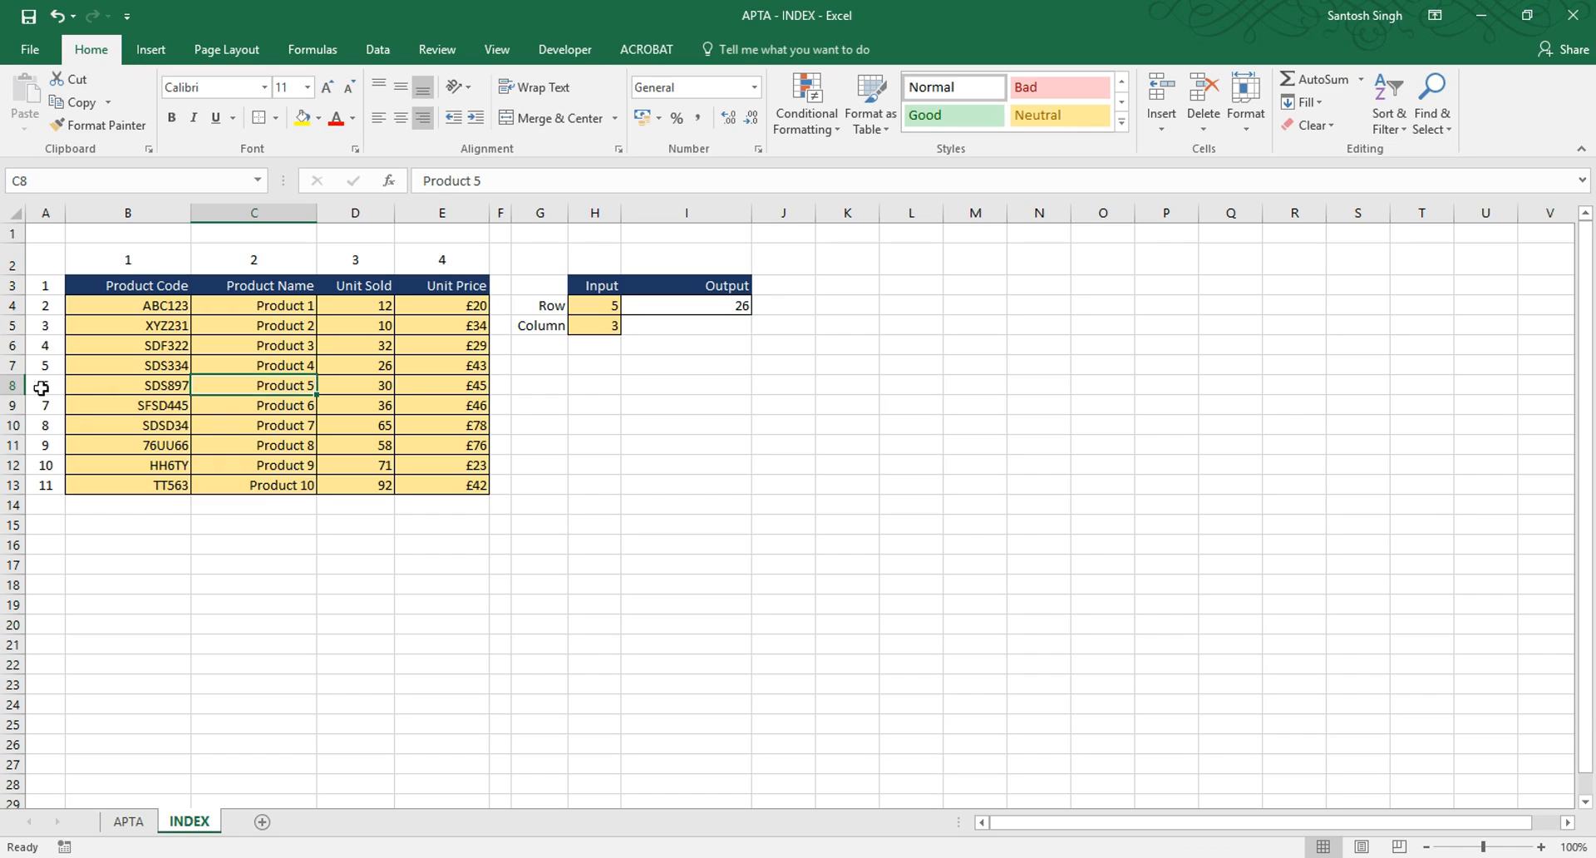
- Trace the Product Name column from its heading down to Product 4 and examine the Unit Sold and Unit Price headings
left_click_drag(123, 290, 423, 487)
left_click(263, 287)
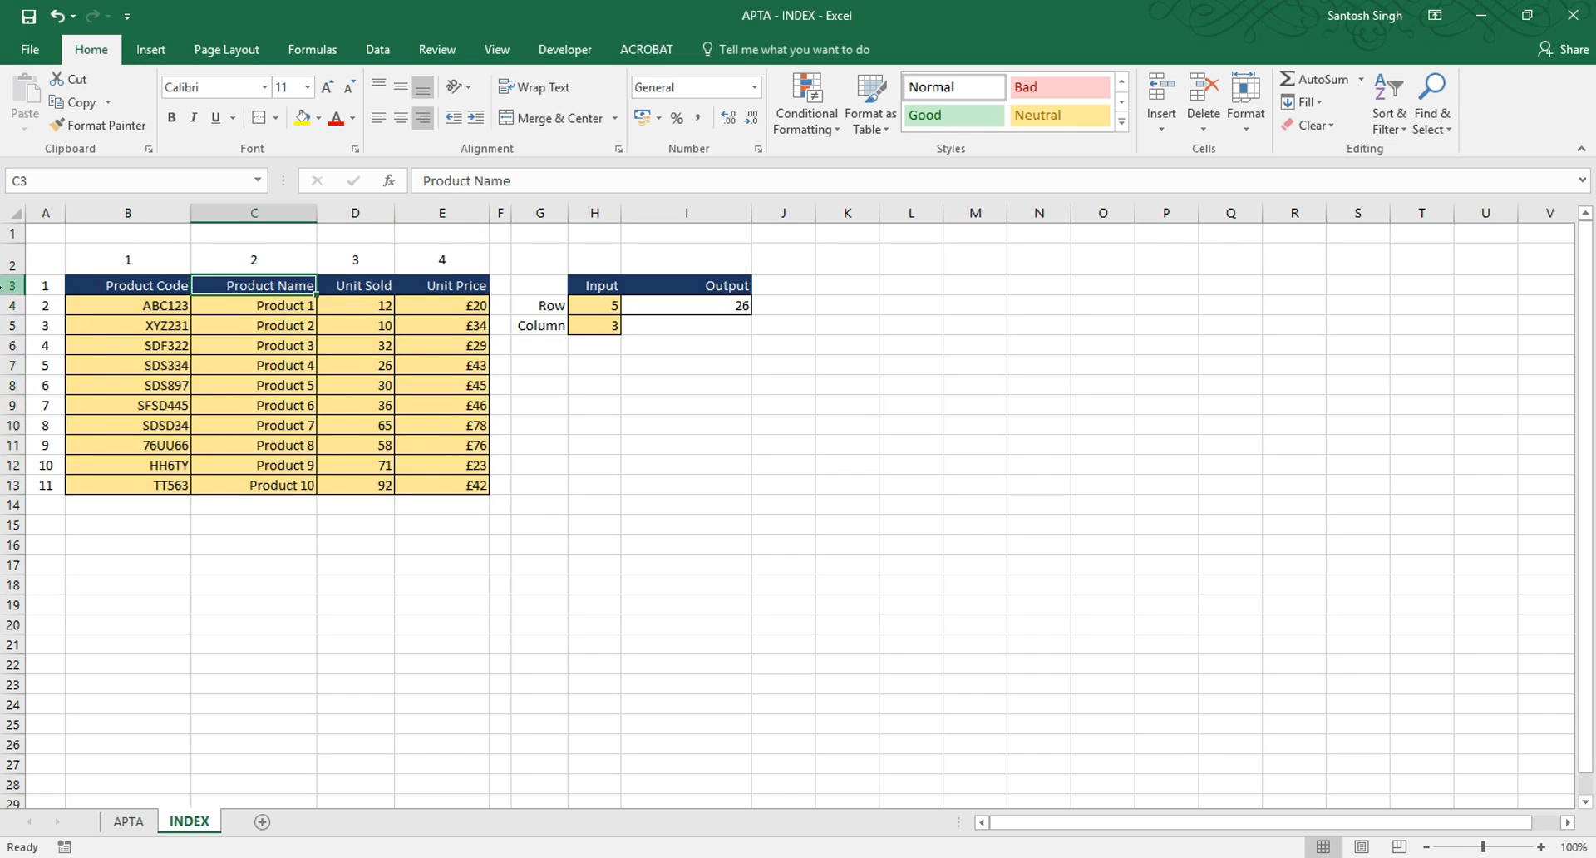
left_click(284, 370)
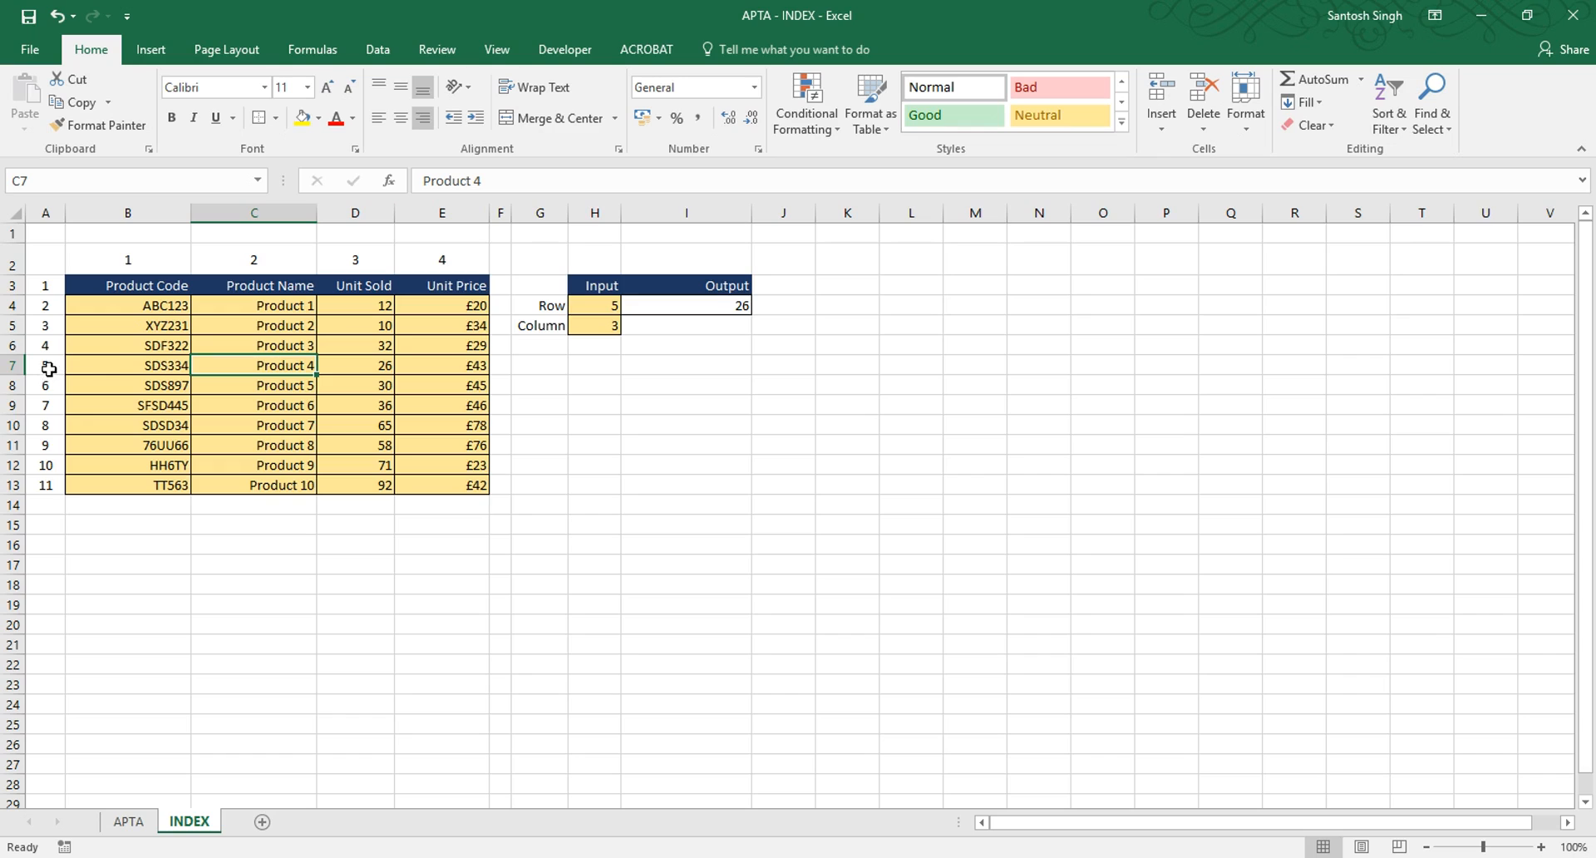
left_click(276, 287)
key("Down")
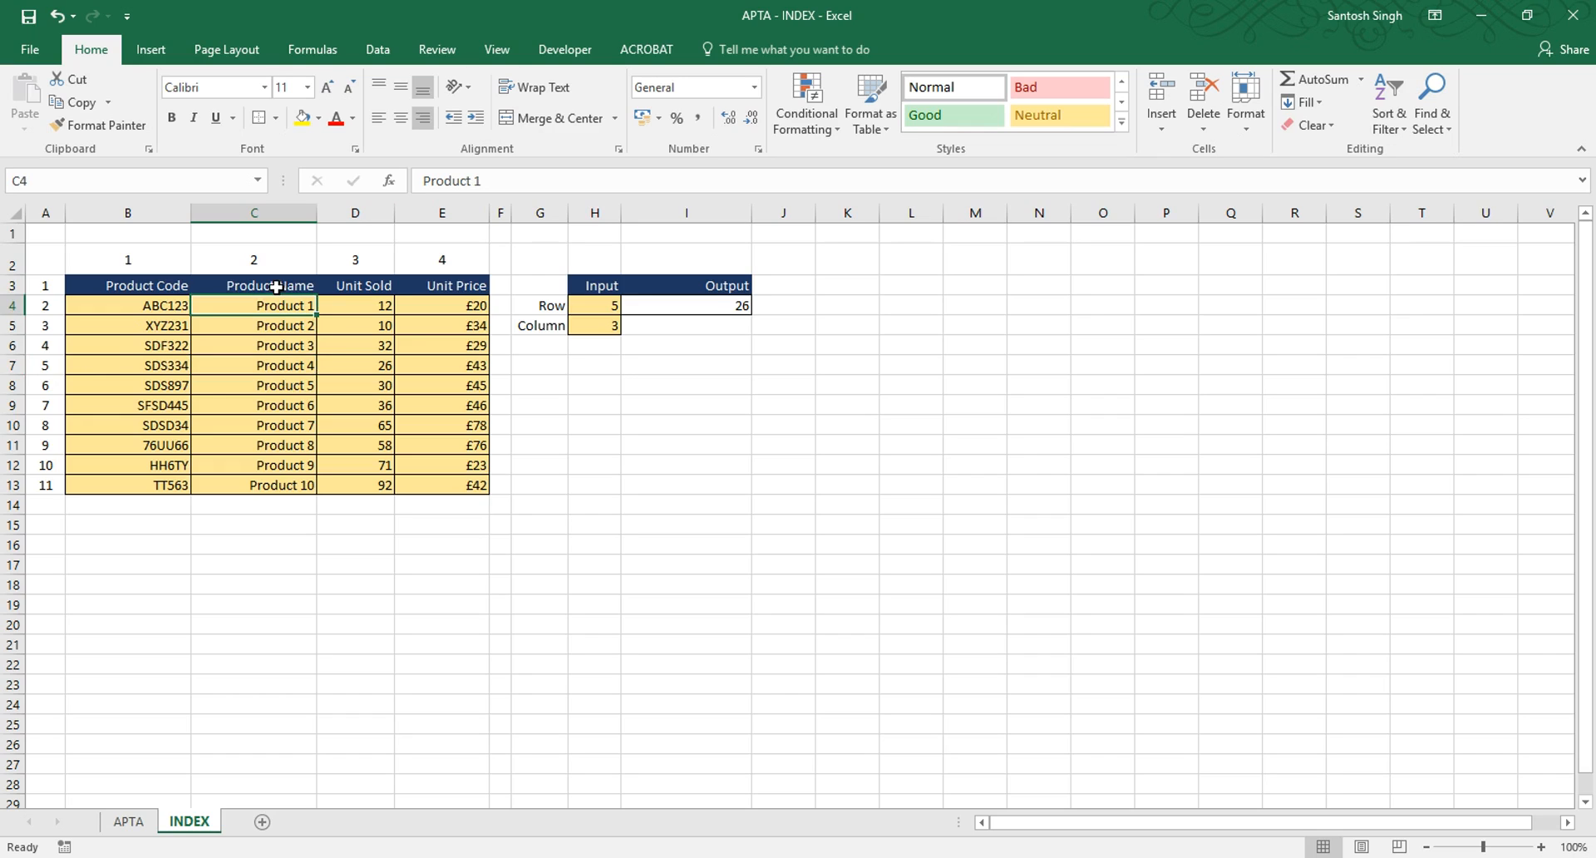
key("Down")
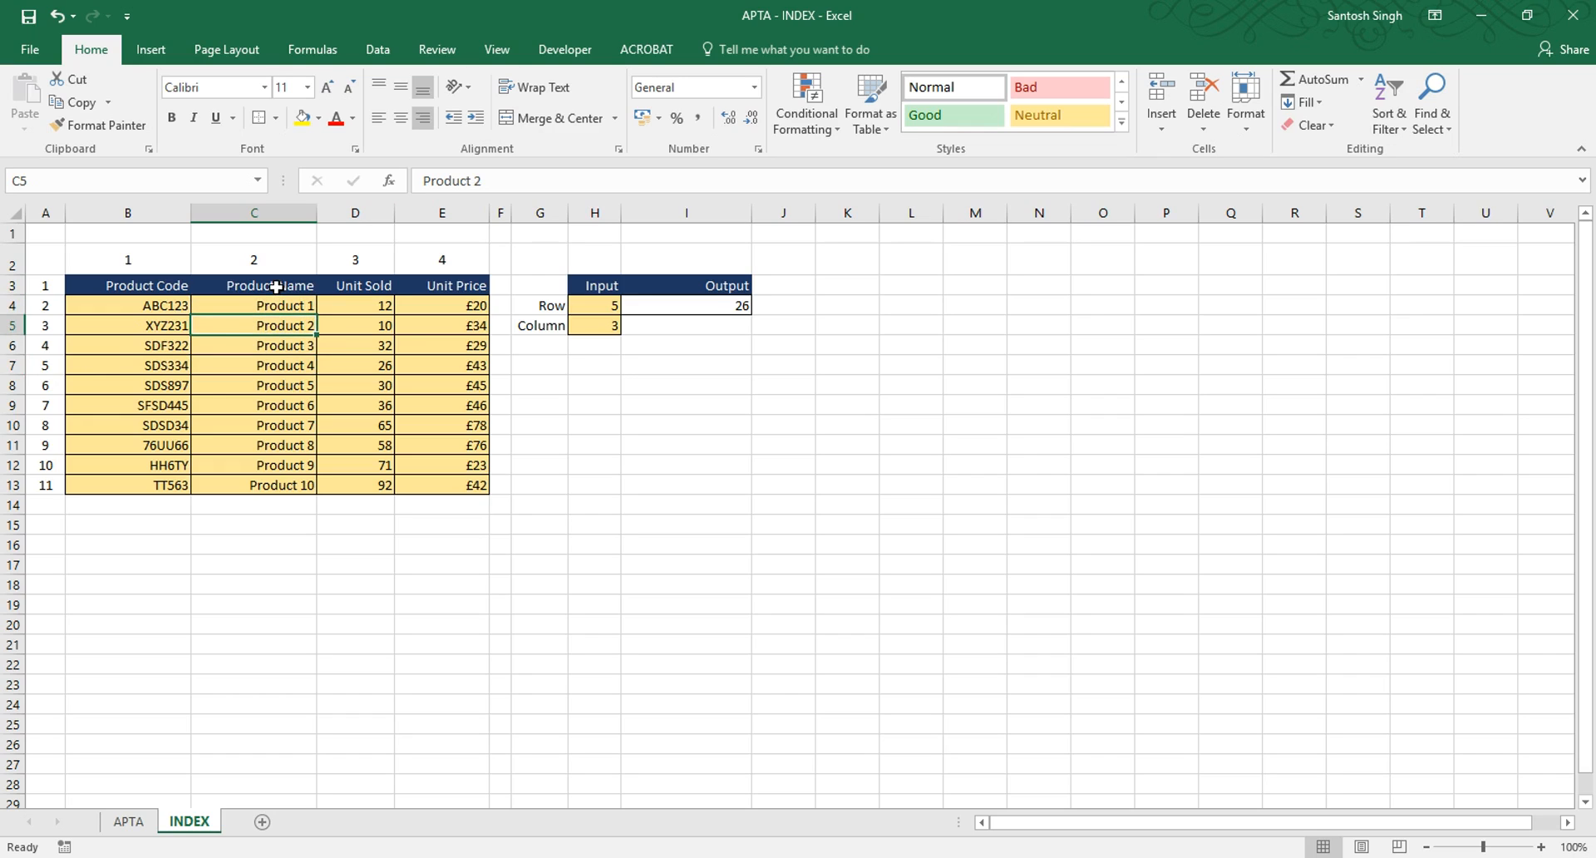
key("Down")
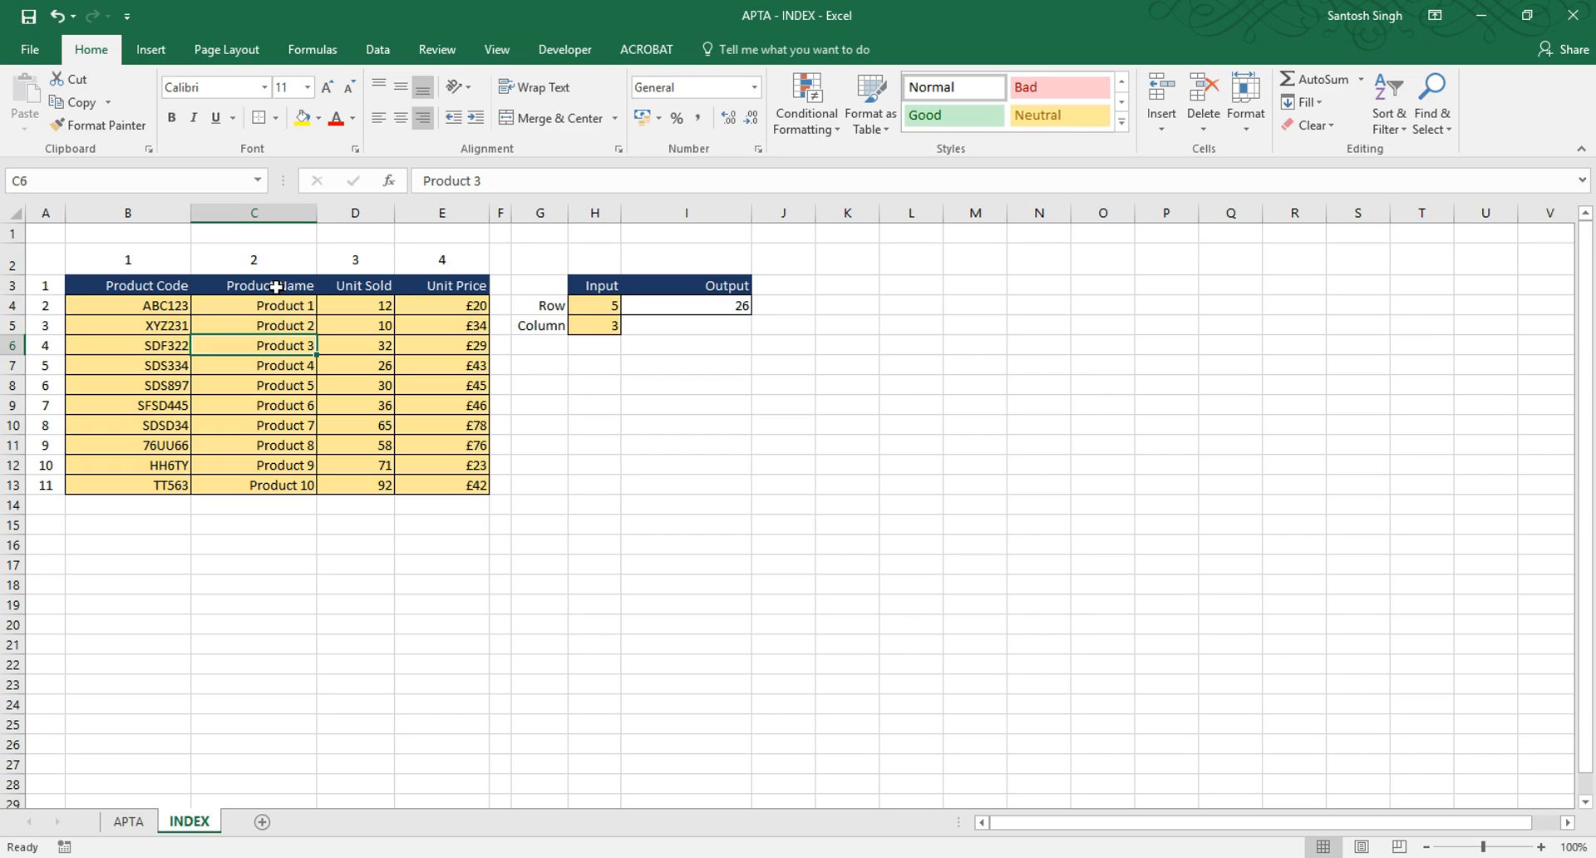
key("Down")
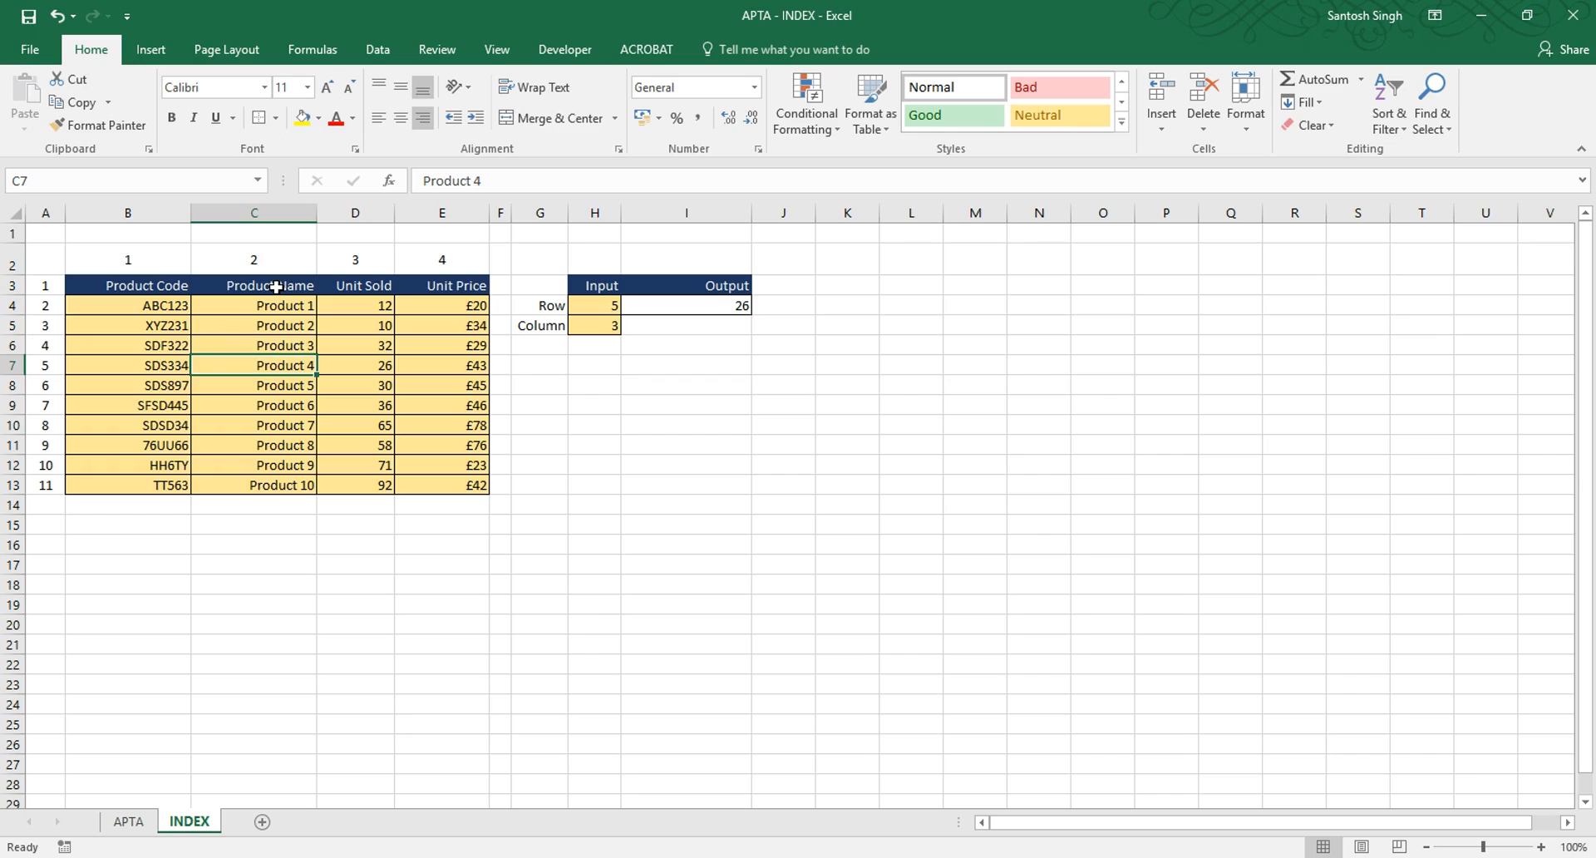
left_click(373, 290)
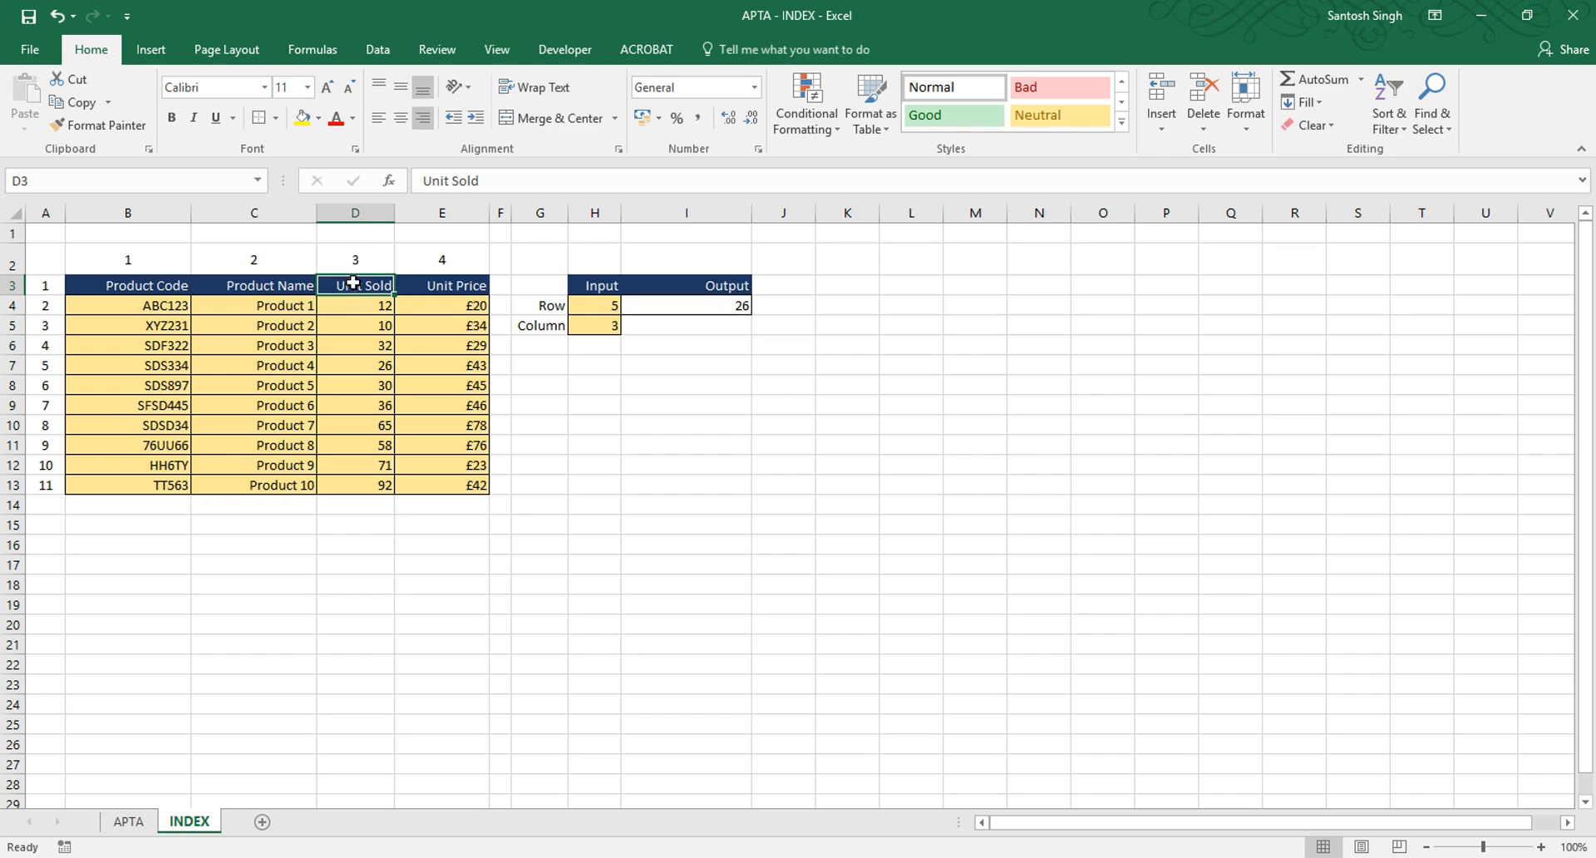
left_click(278, 286)
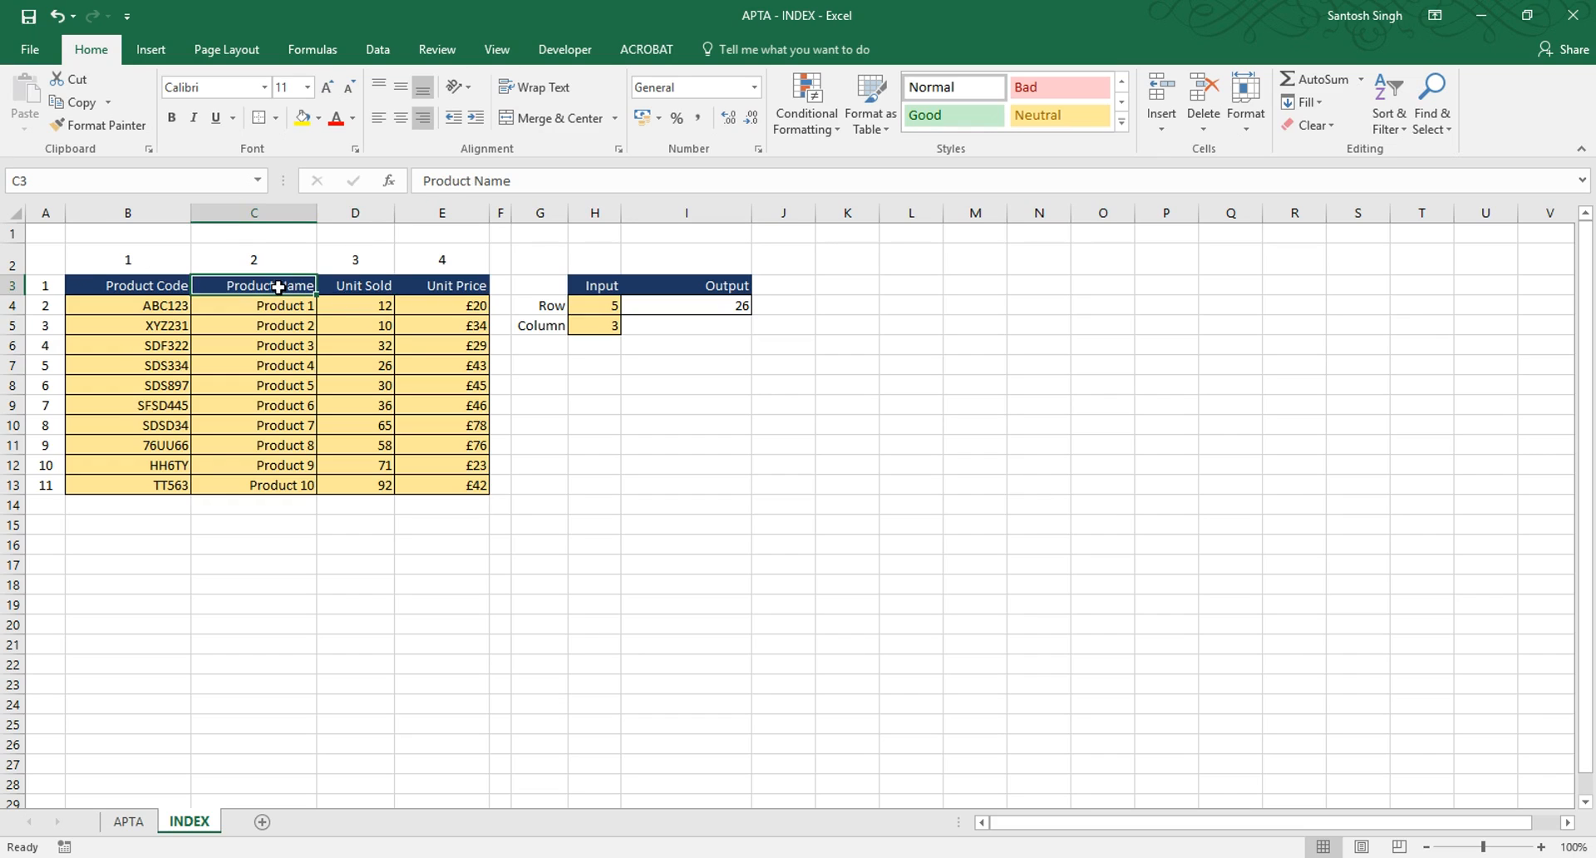
left_click(450, 285)
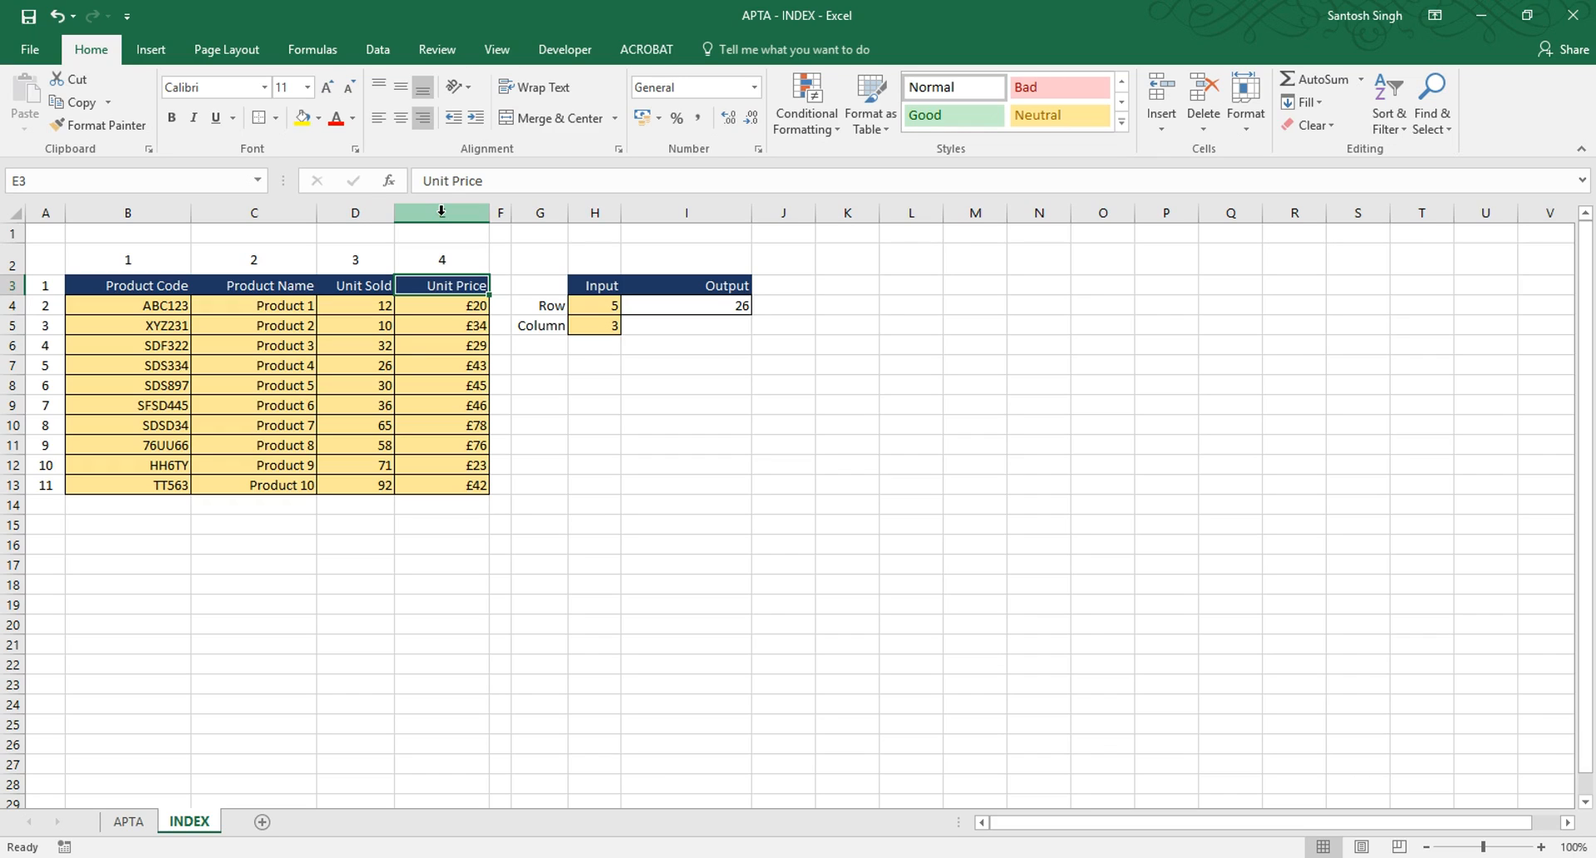
- Clear the existing formula from output cell I4 and locate the Unit Sold cell for Product 4
left_click(728, 307)
key("Delete")
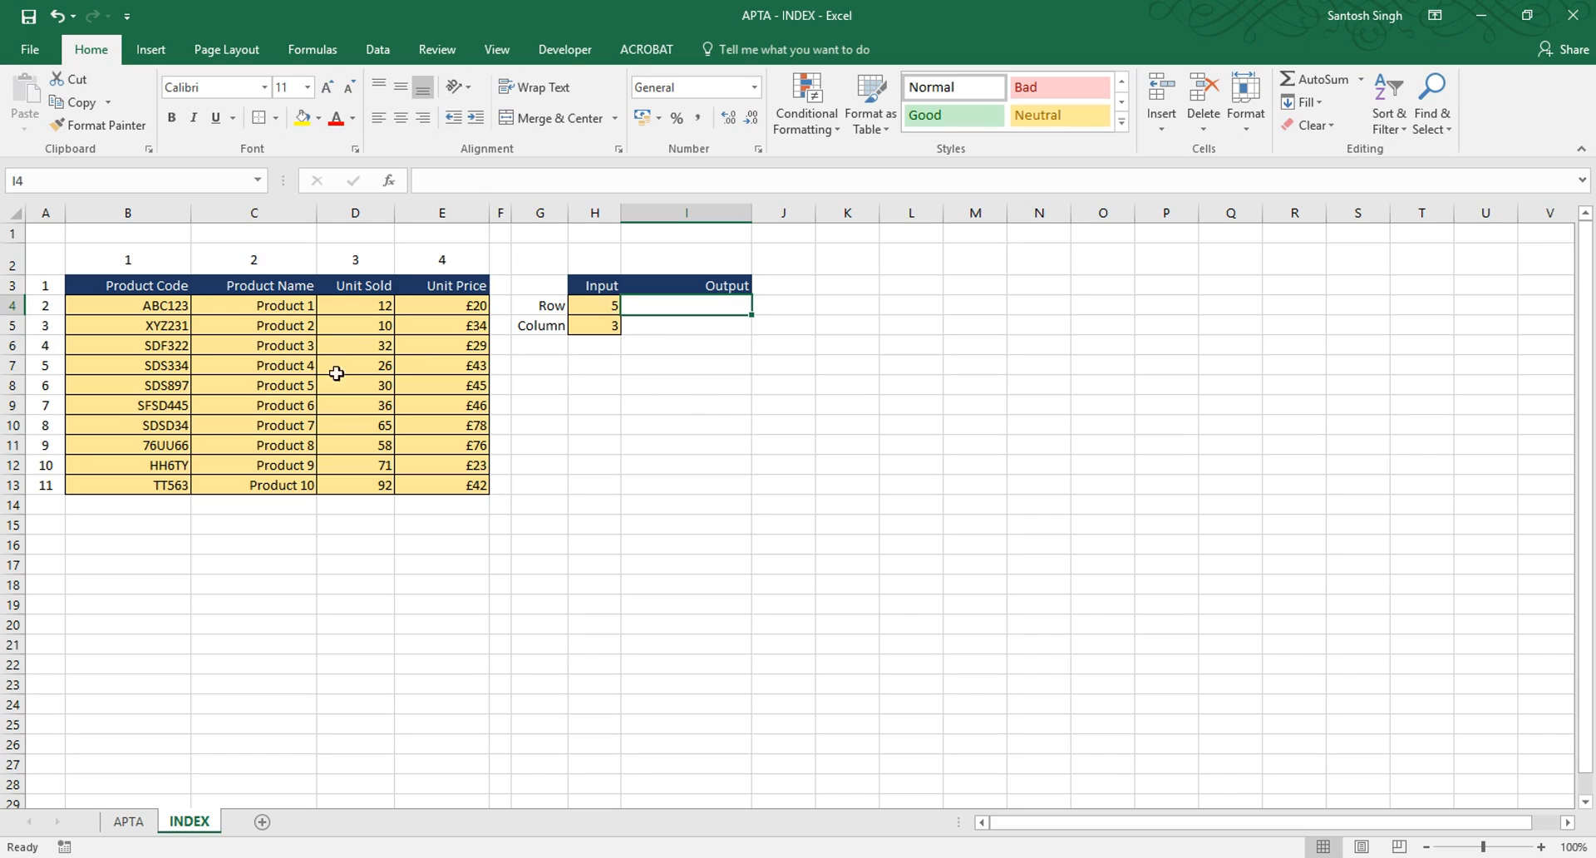
left_click(287, 366)
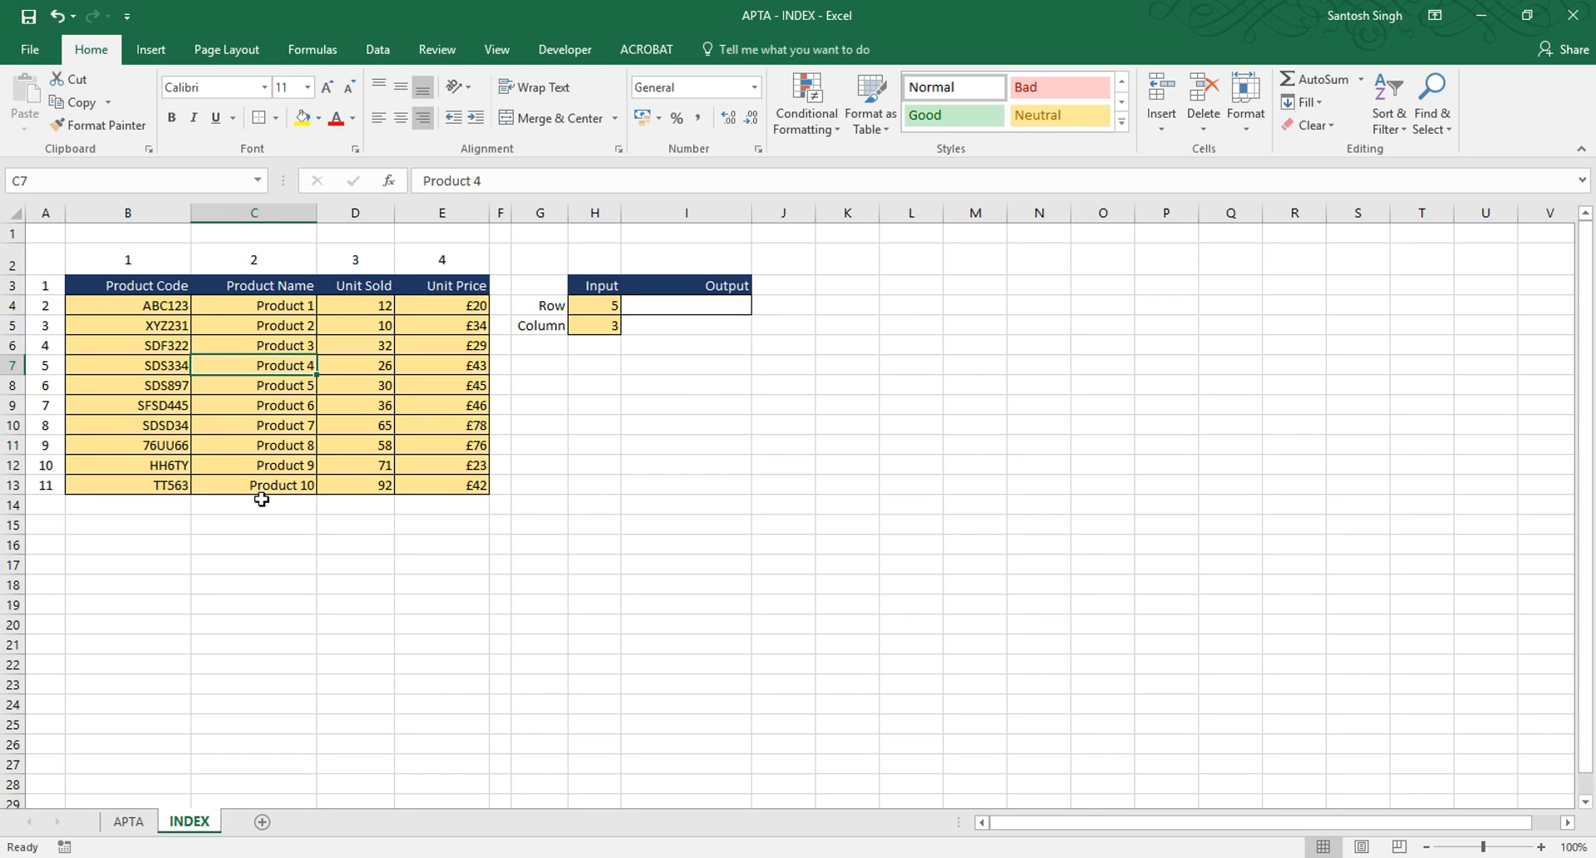
key("Right")
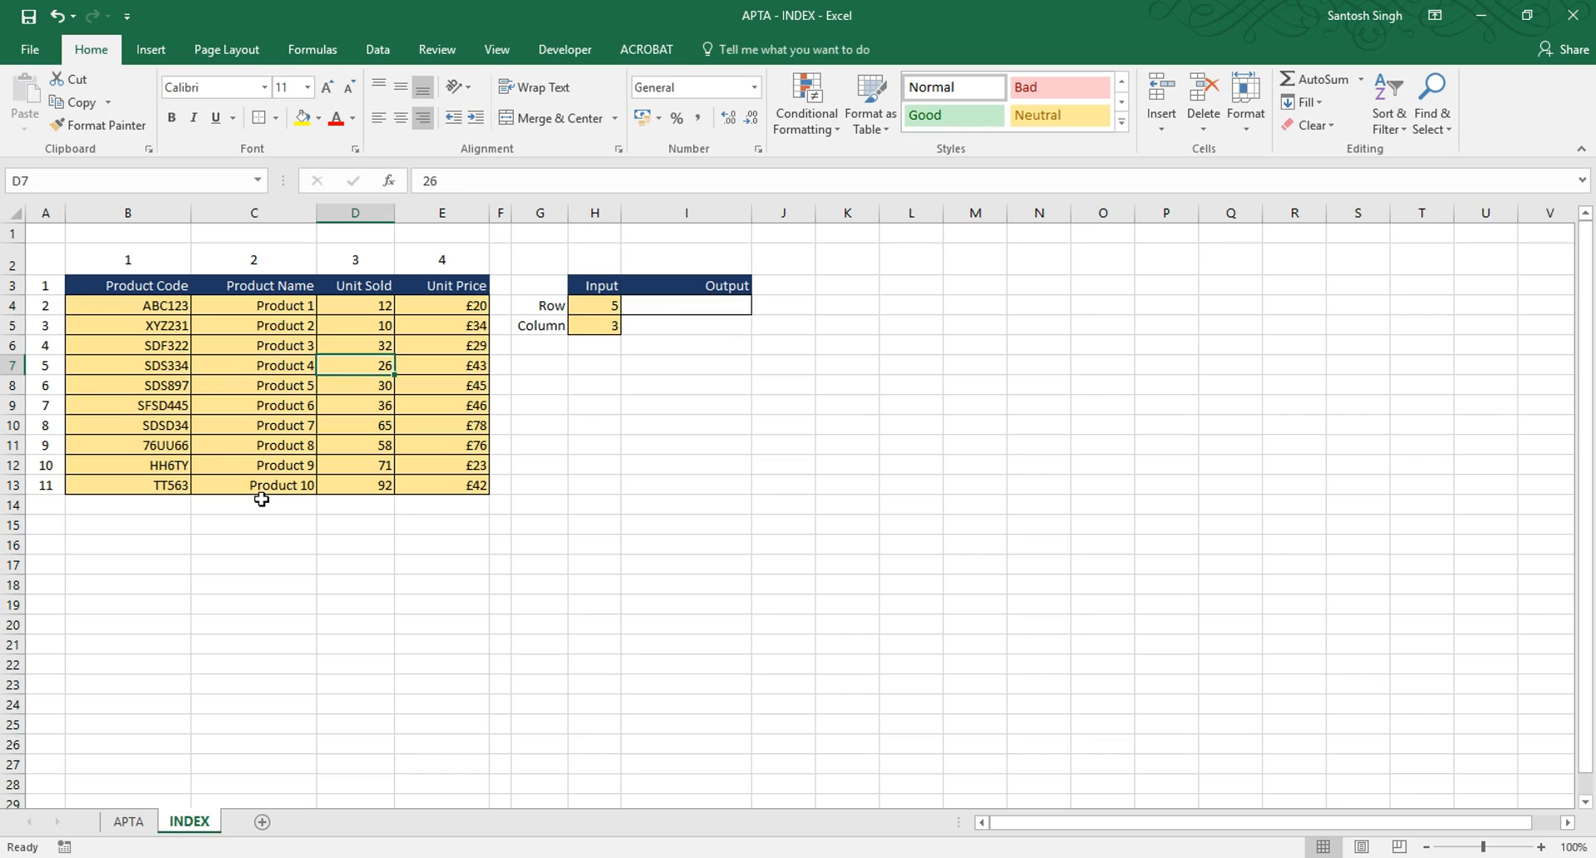
- Enter the formula =INDEX(B3:E13,5,3) in output cell I4 to return the value at row 5, column 3 of the table
left_click(726, 303)
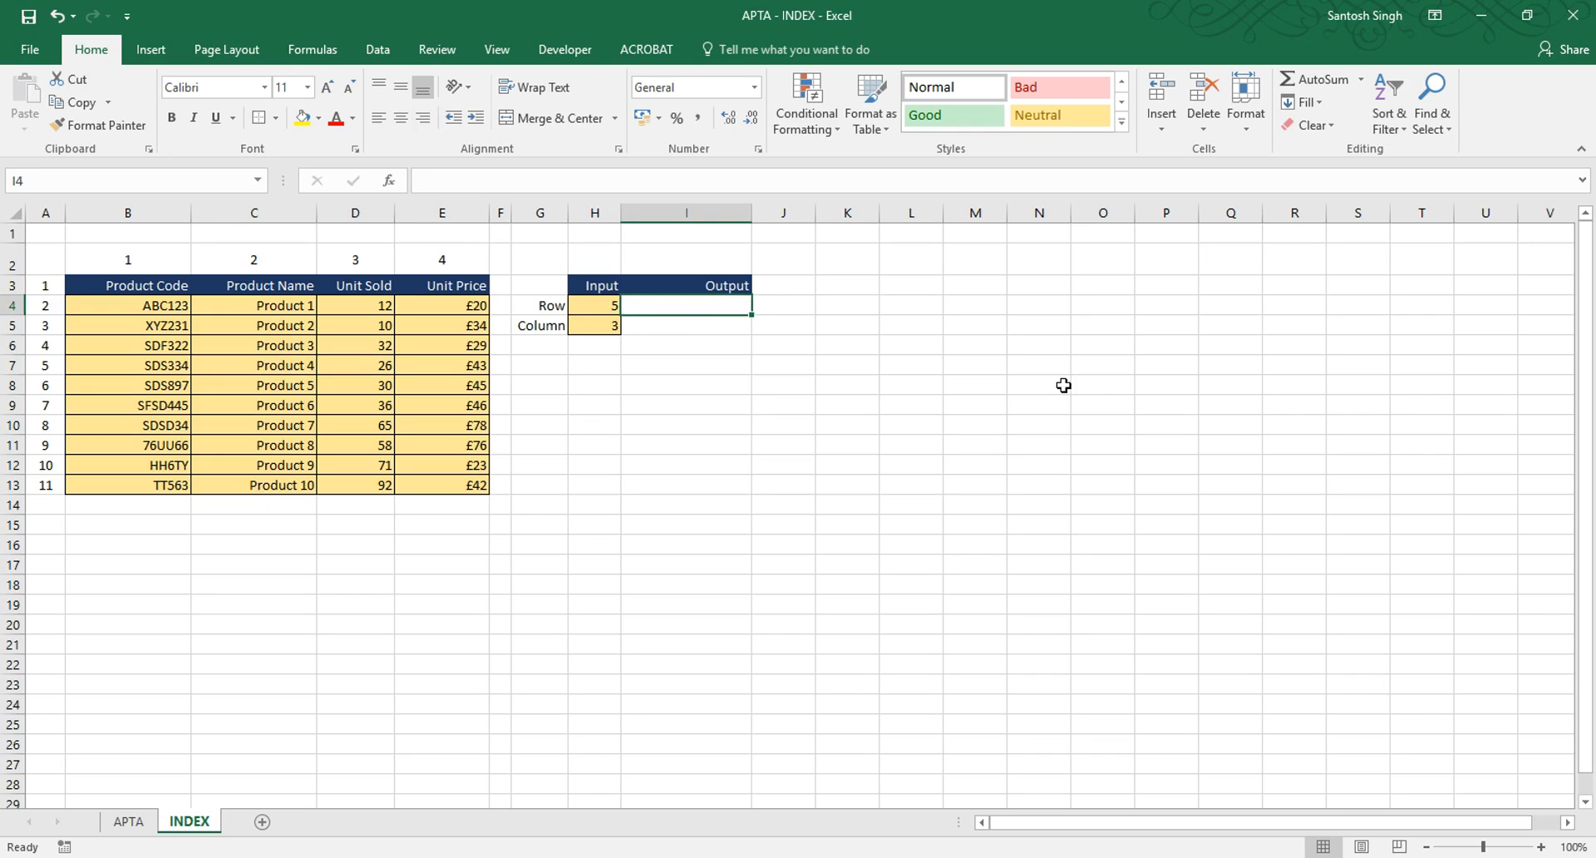
type("=")
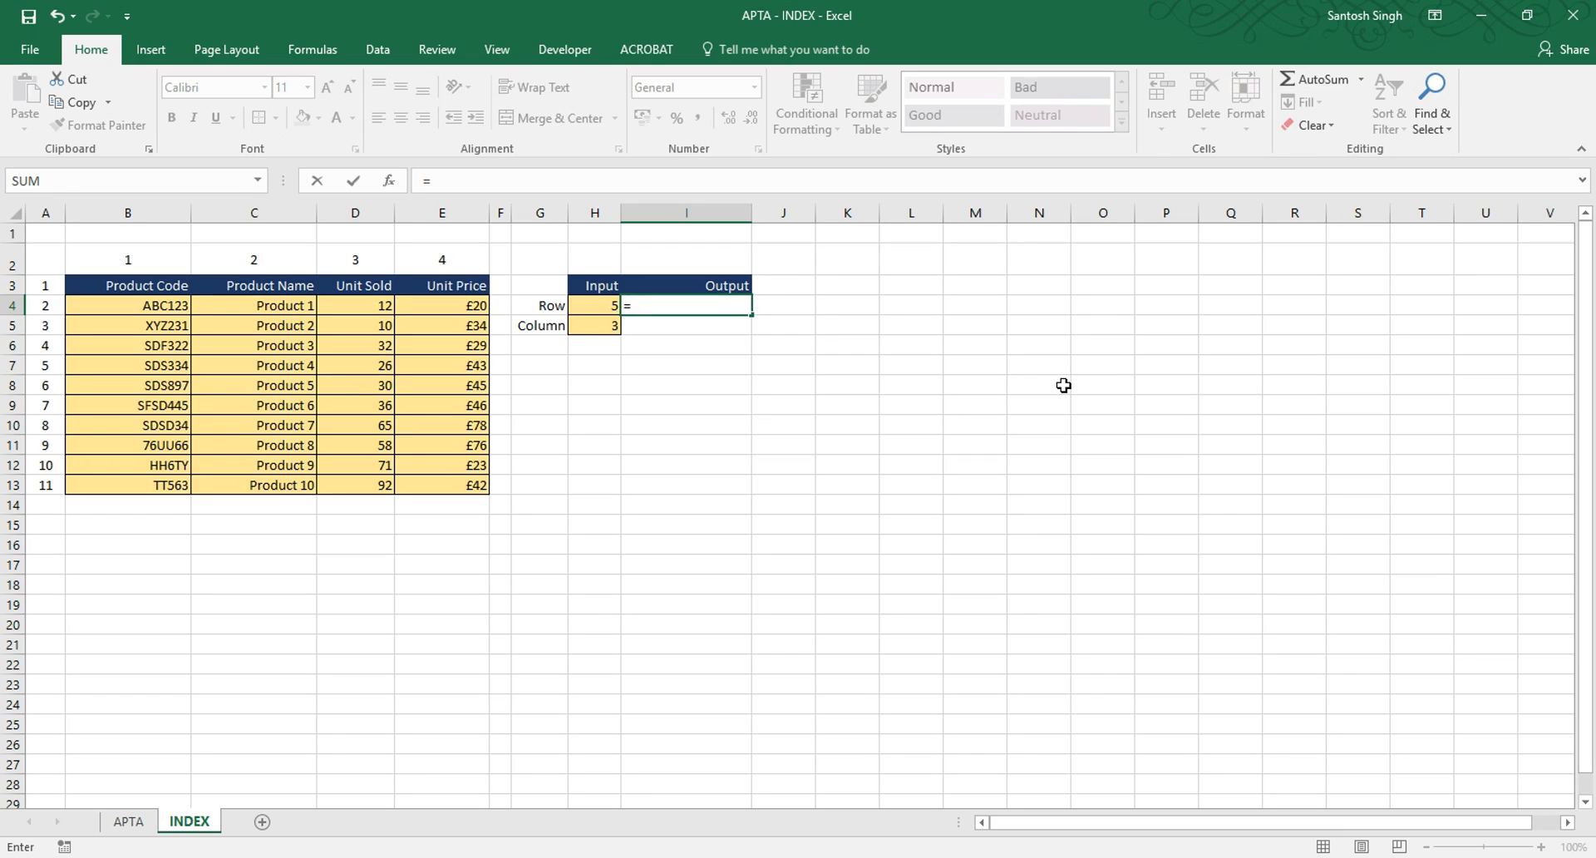
type("in")
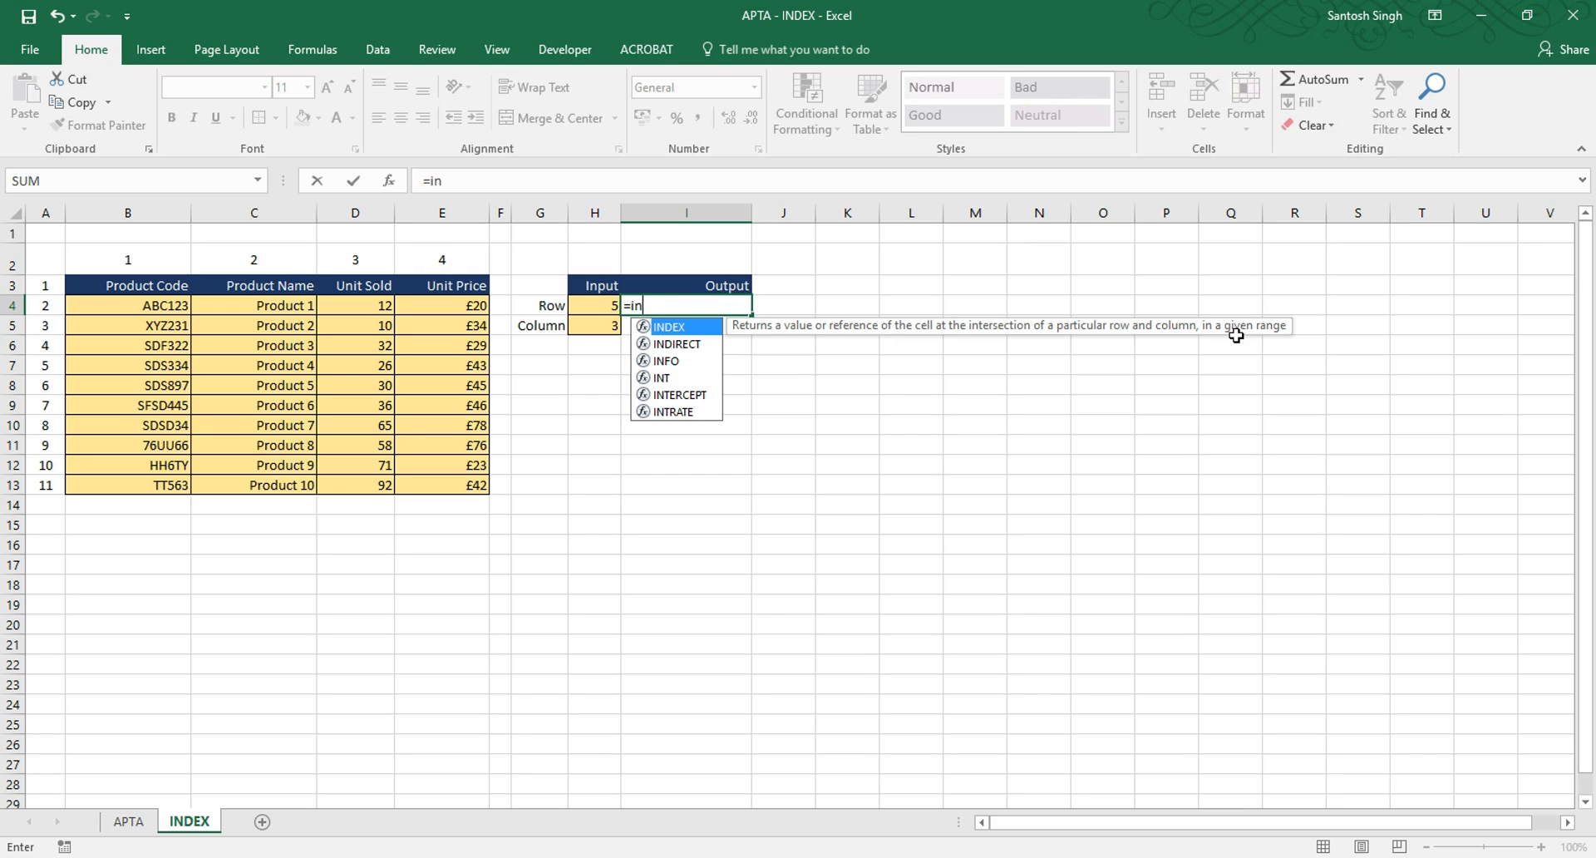
double_click(697, 332)
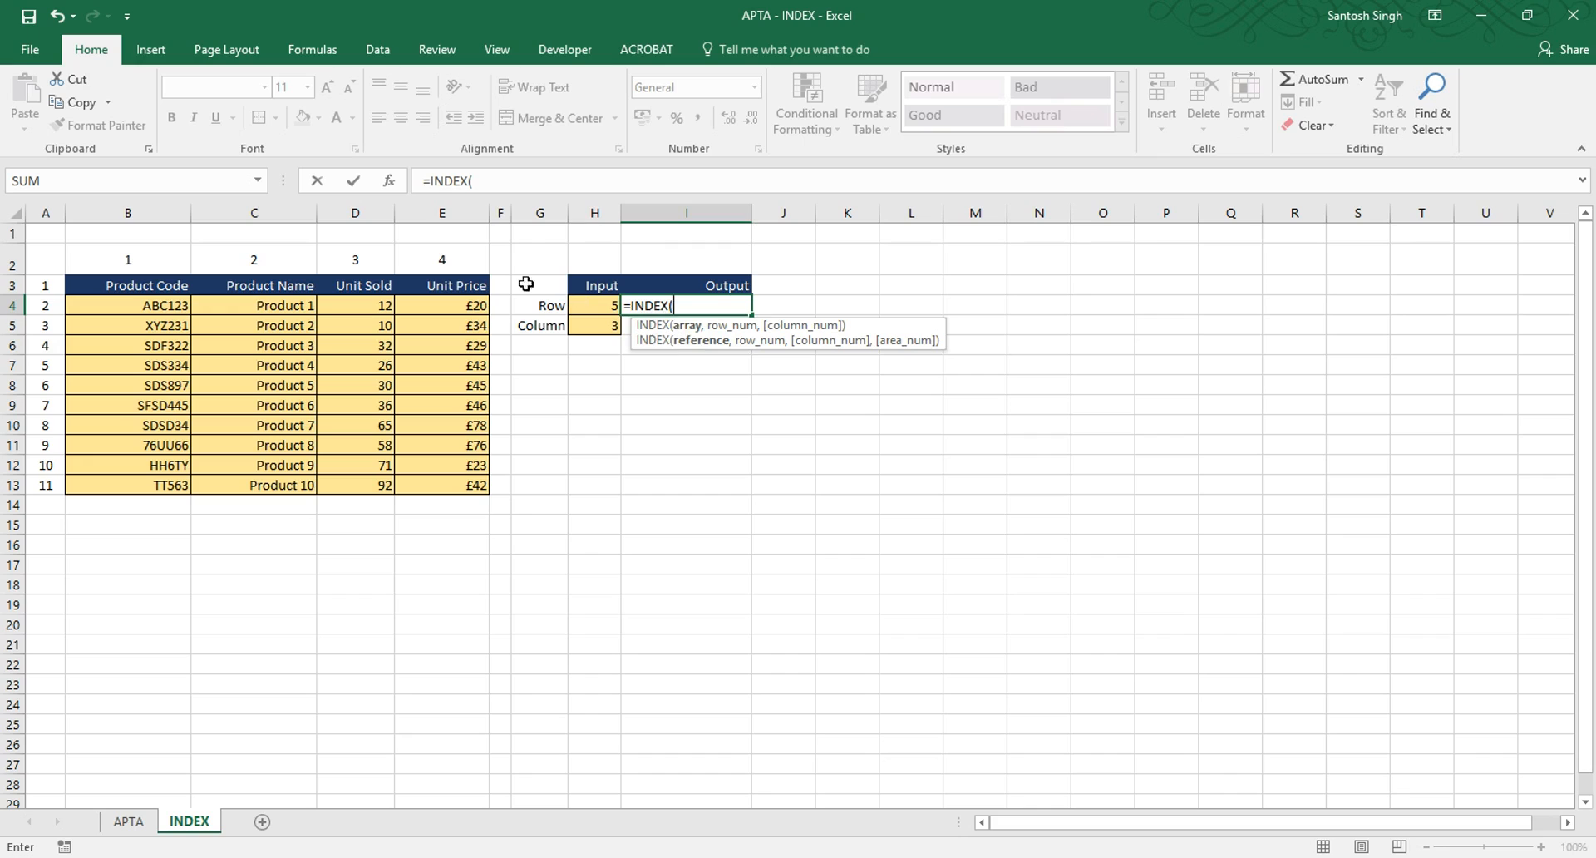
left_click_drag(145, 286, 450, 488)
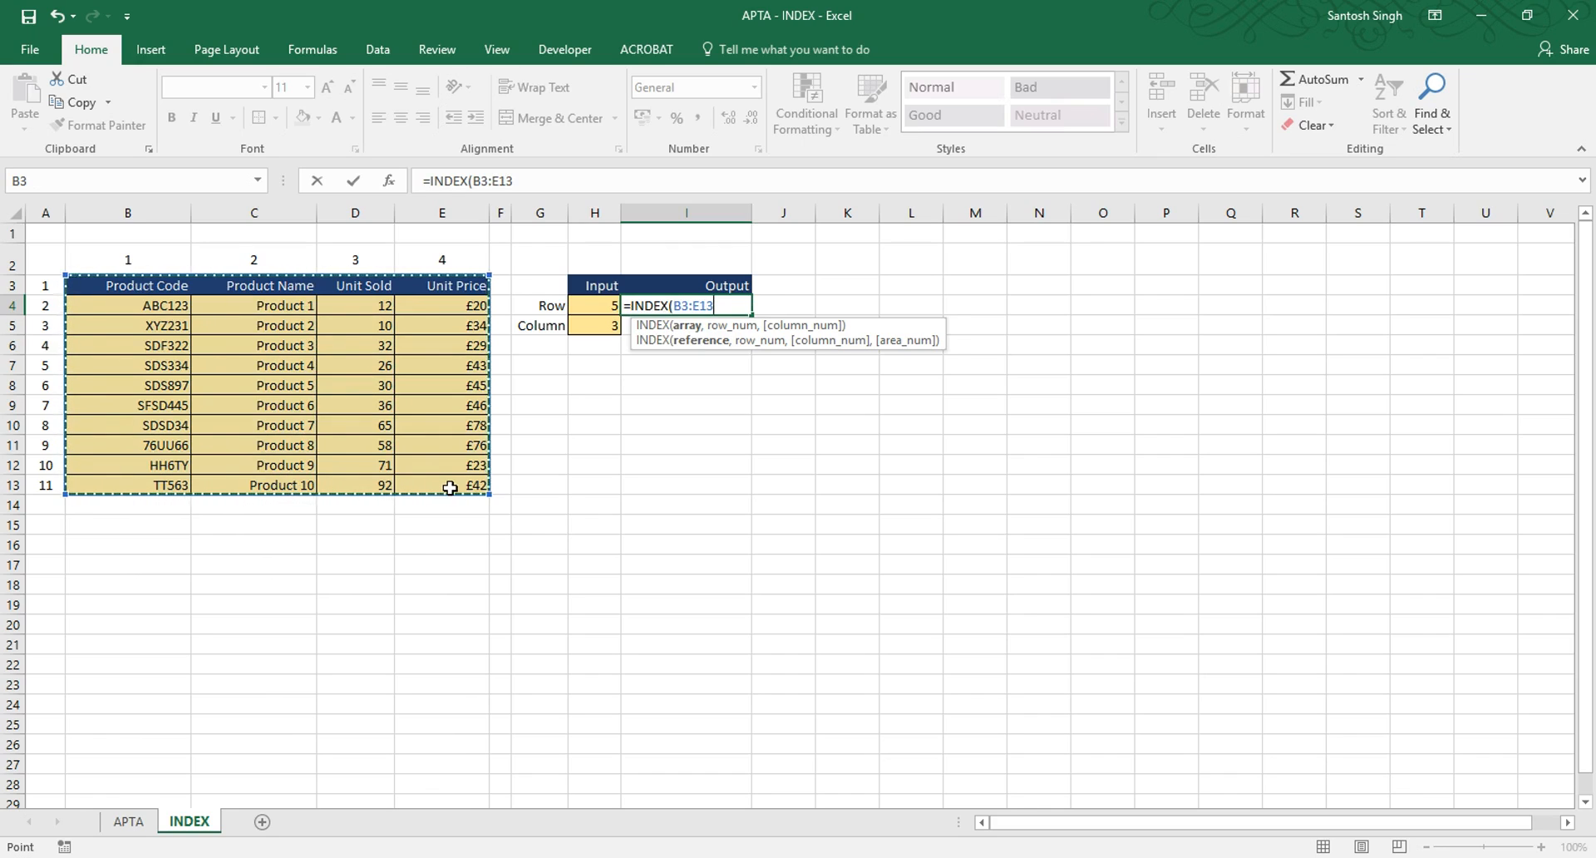
type(",")
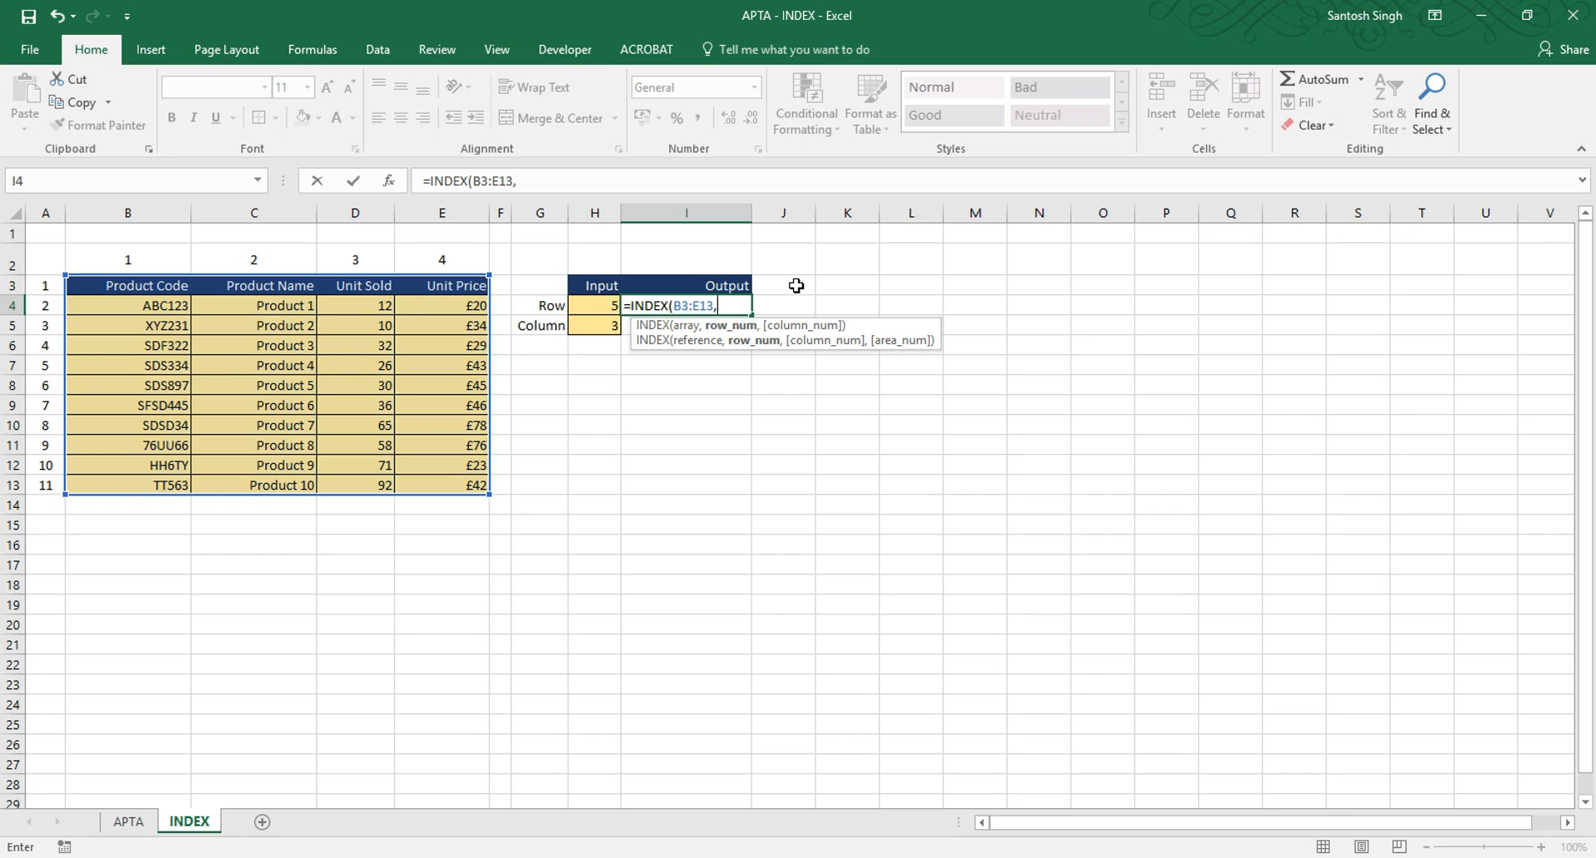
type("5,")
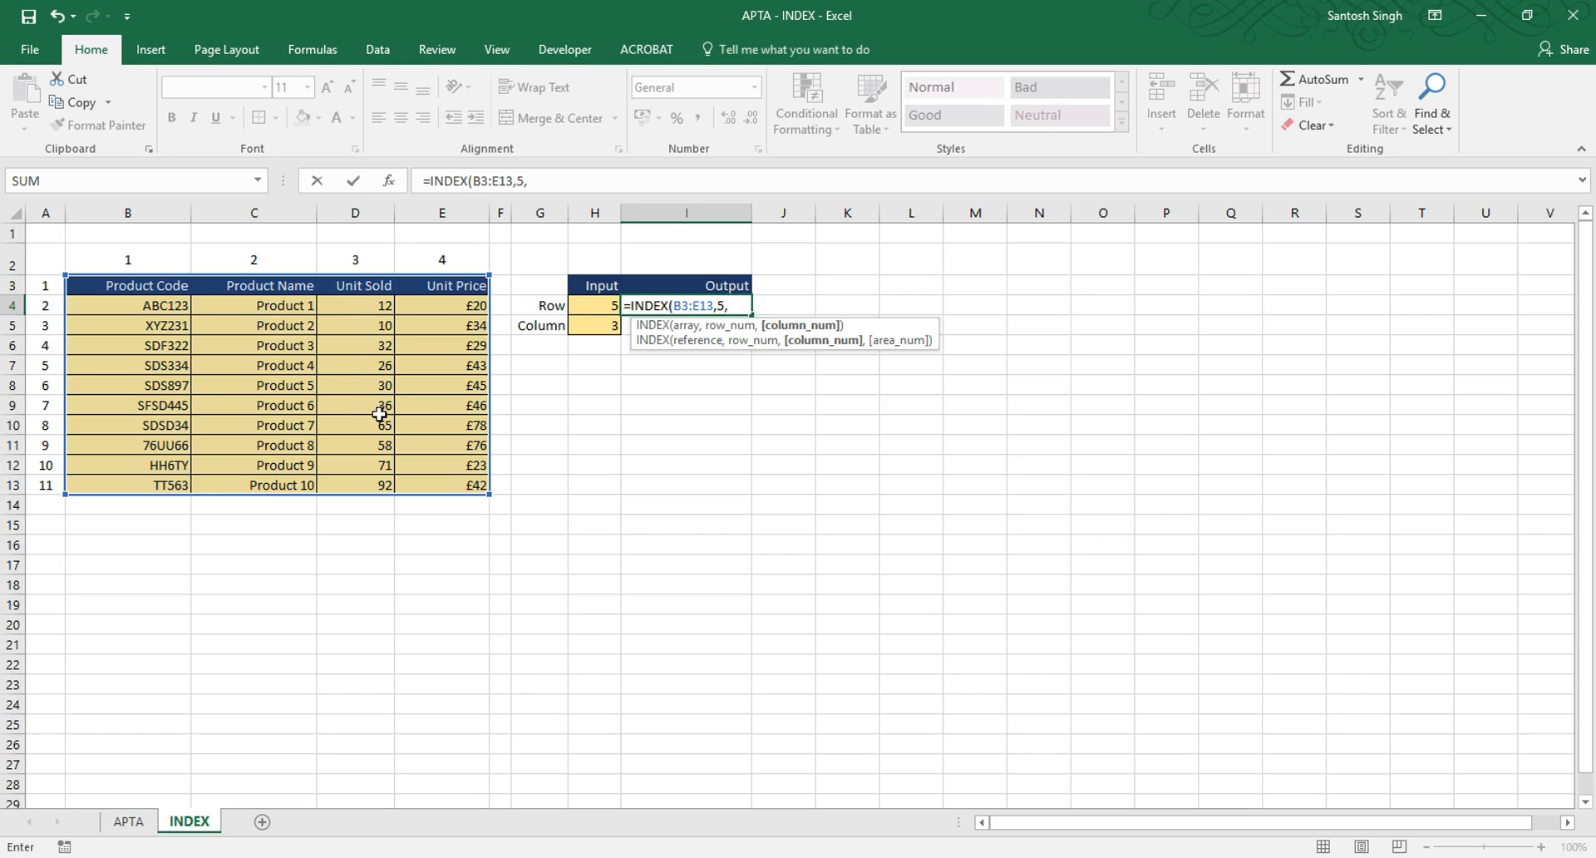
type("3)")
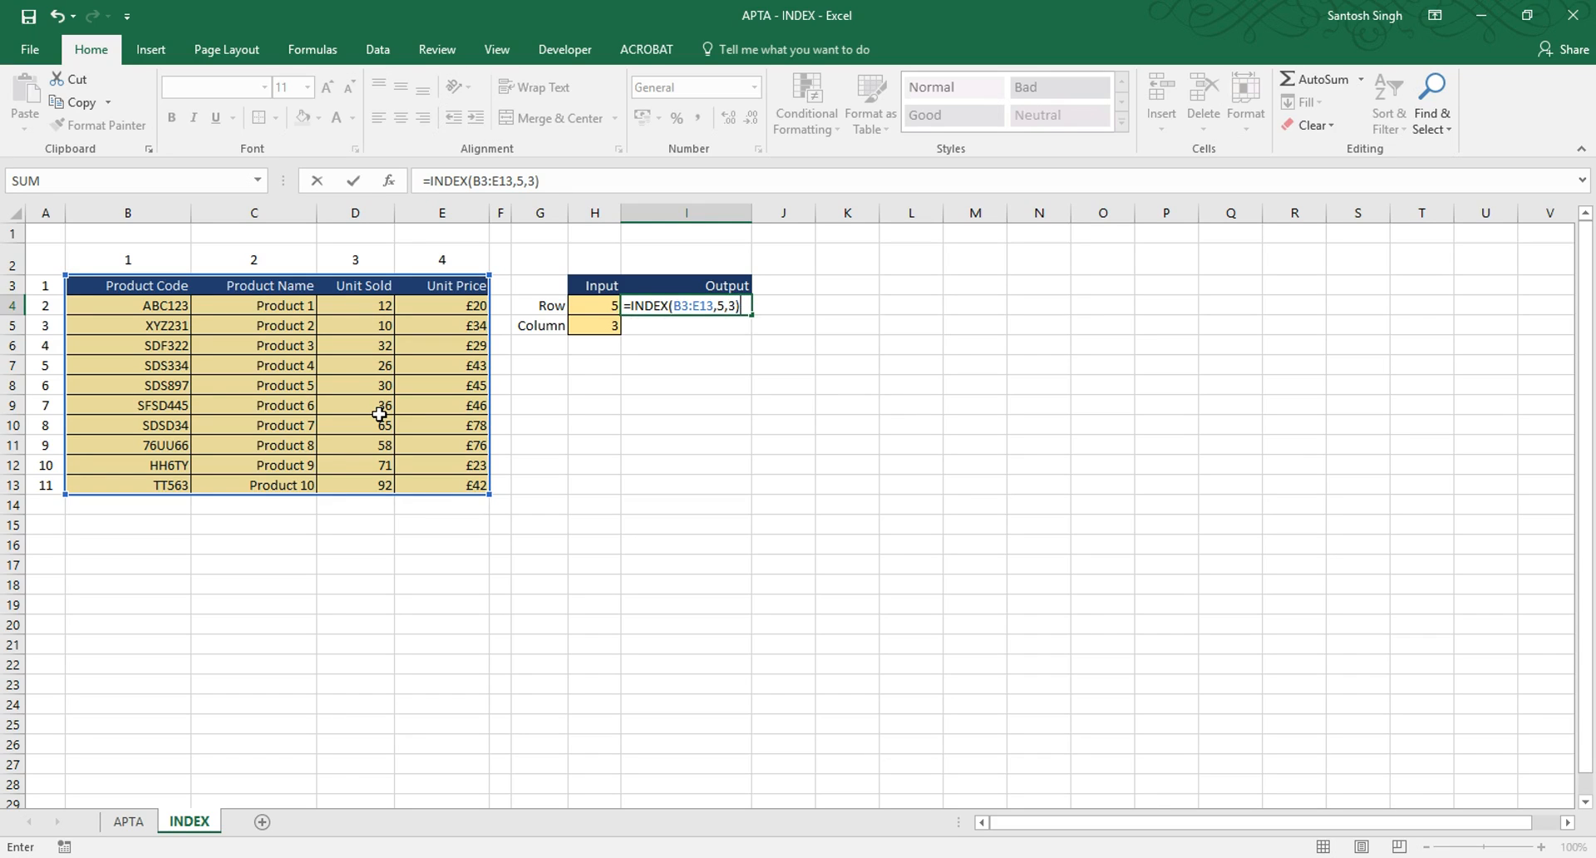
key("Return")
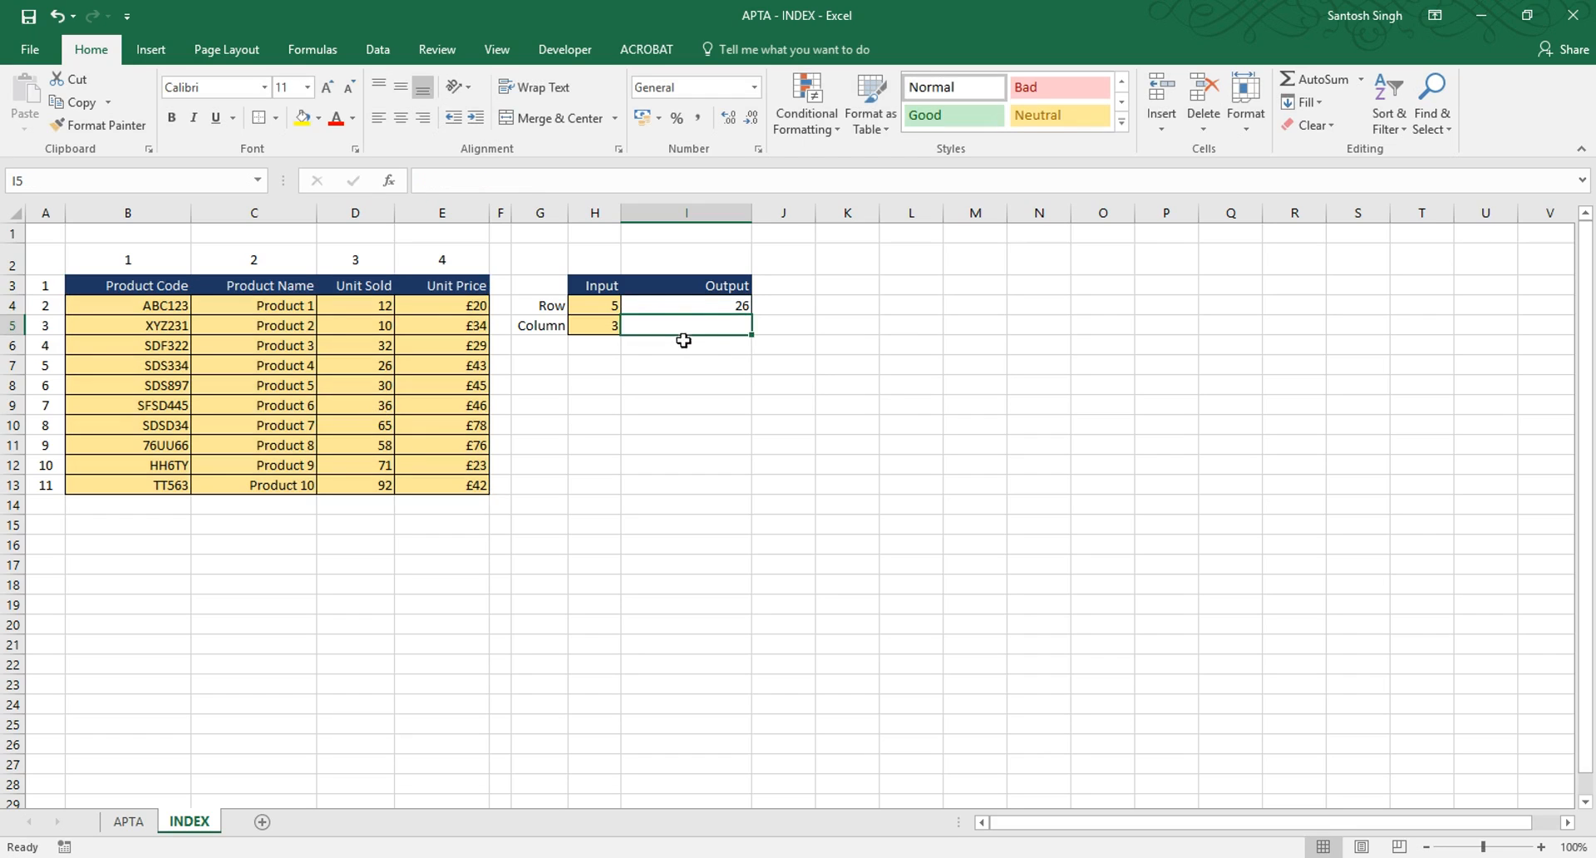
- Check the INDEX formula in I4 against the Unit Sold cell of Product 4 in the table
left_click(699, 305)
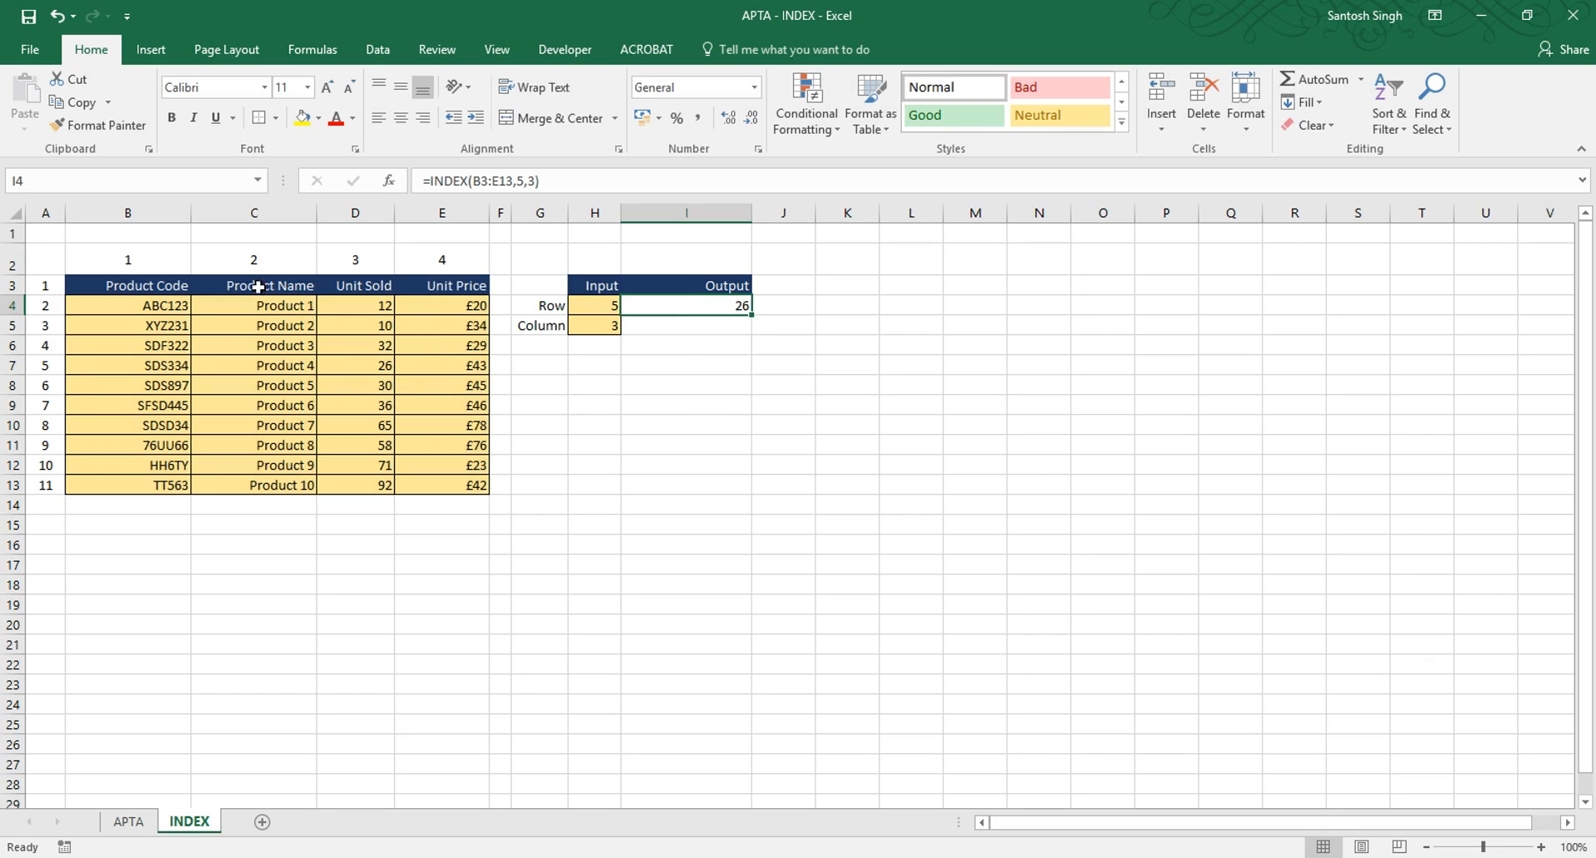
left_click(294, 367)
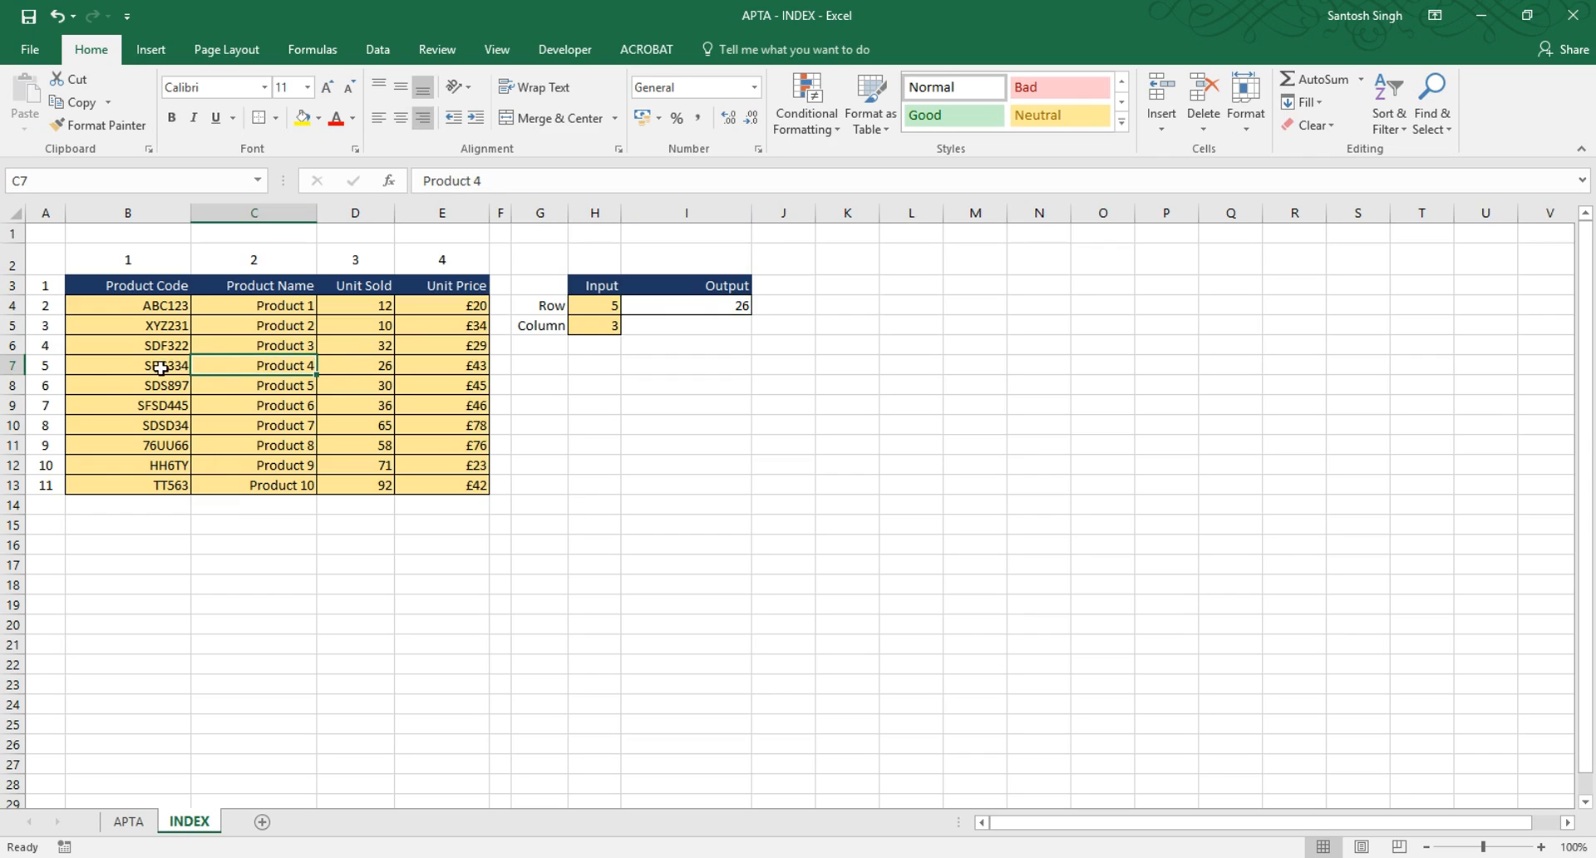
left_click(364, 363)
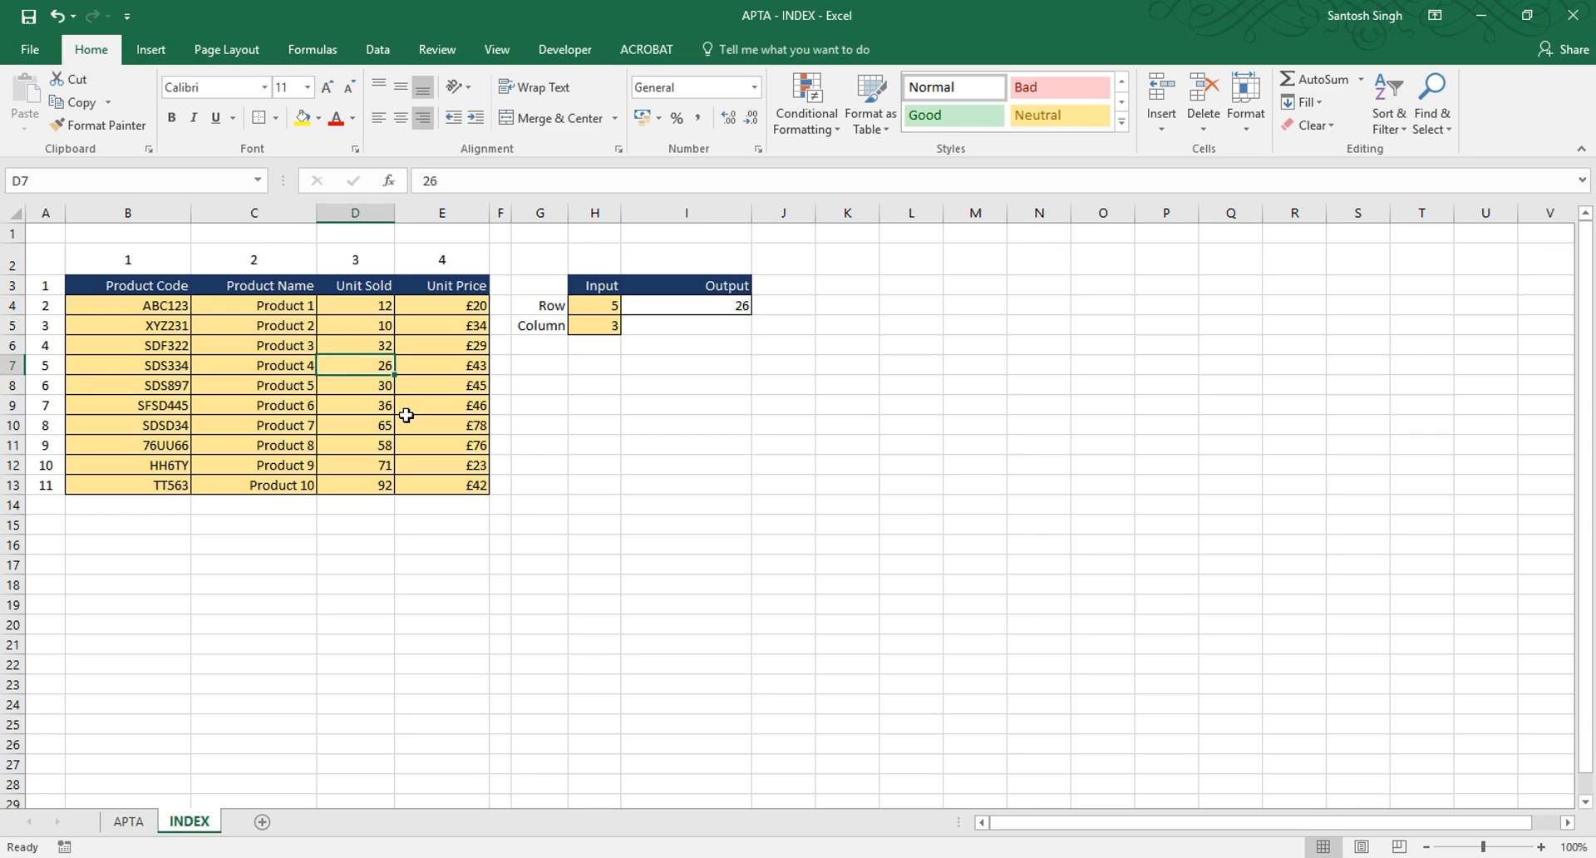
- Change the formula in I4 to =INDEX(B3:E13,7,1) and check the output against the Product Code in the table's row 7
left_click(740, 308)
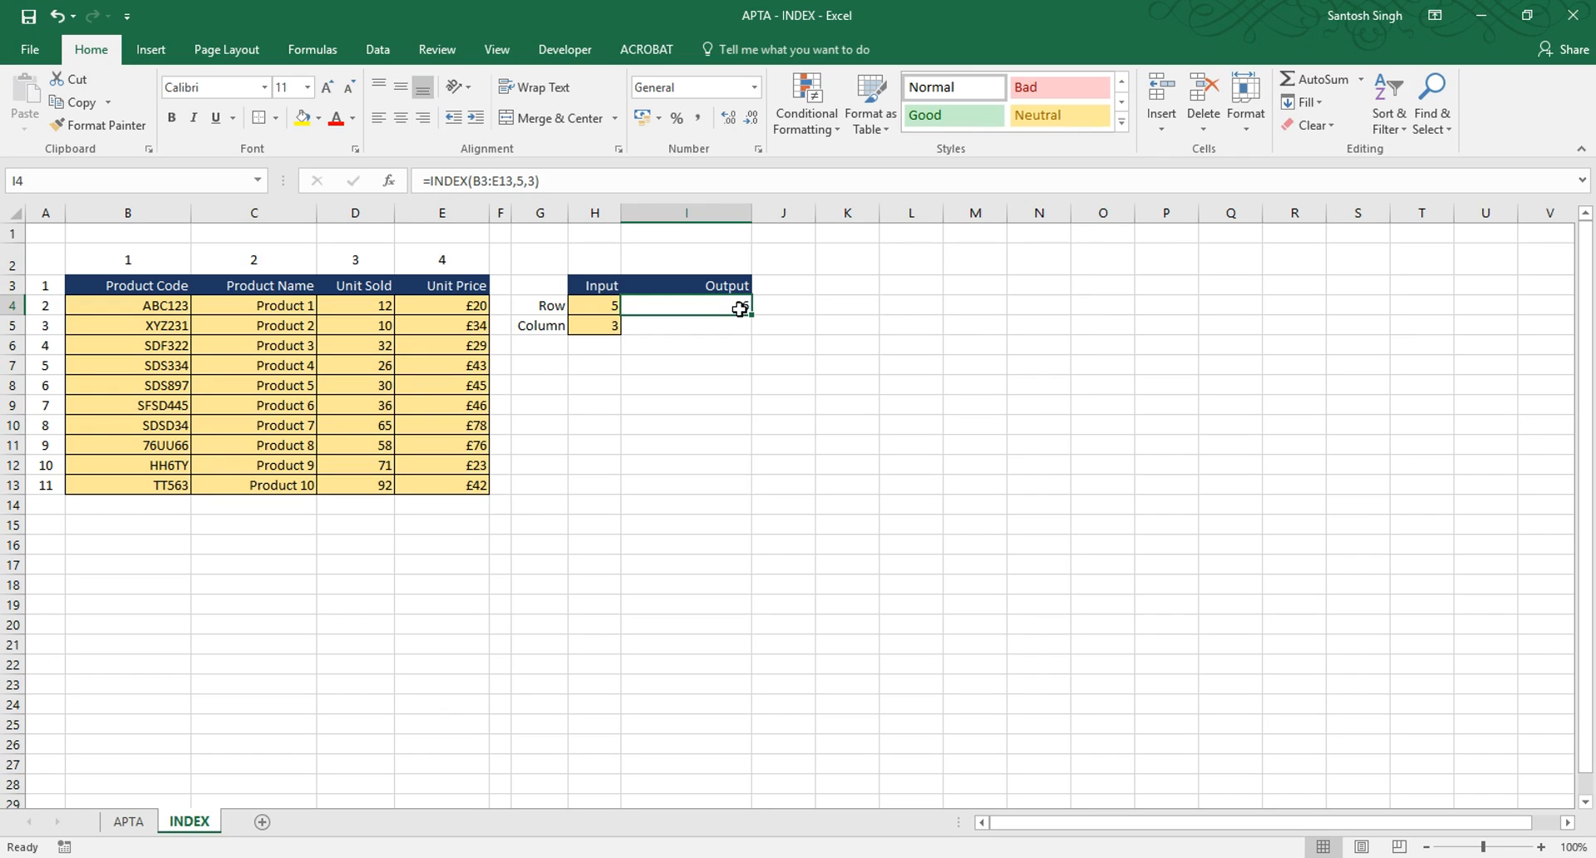
left_click(520, 181)
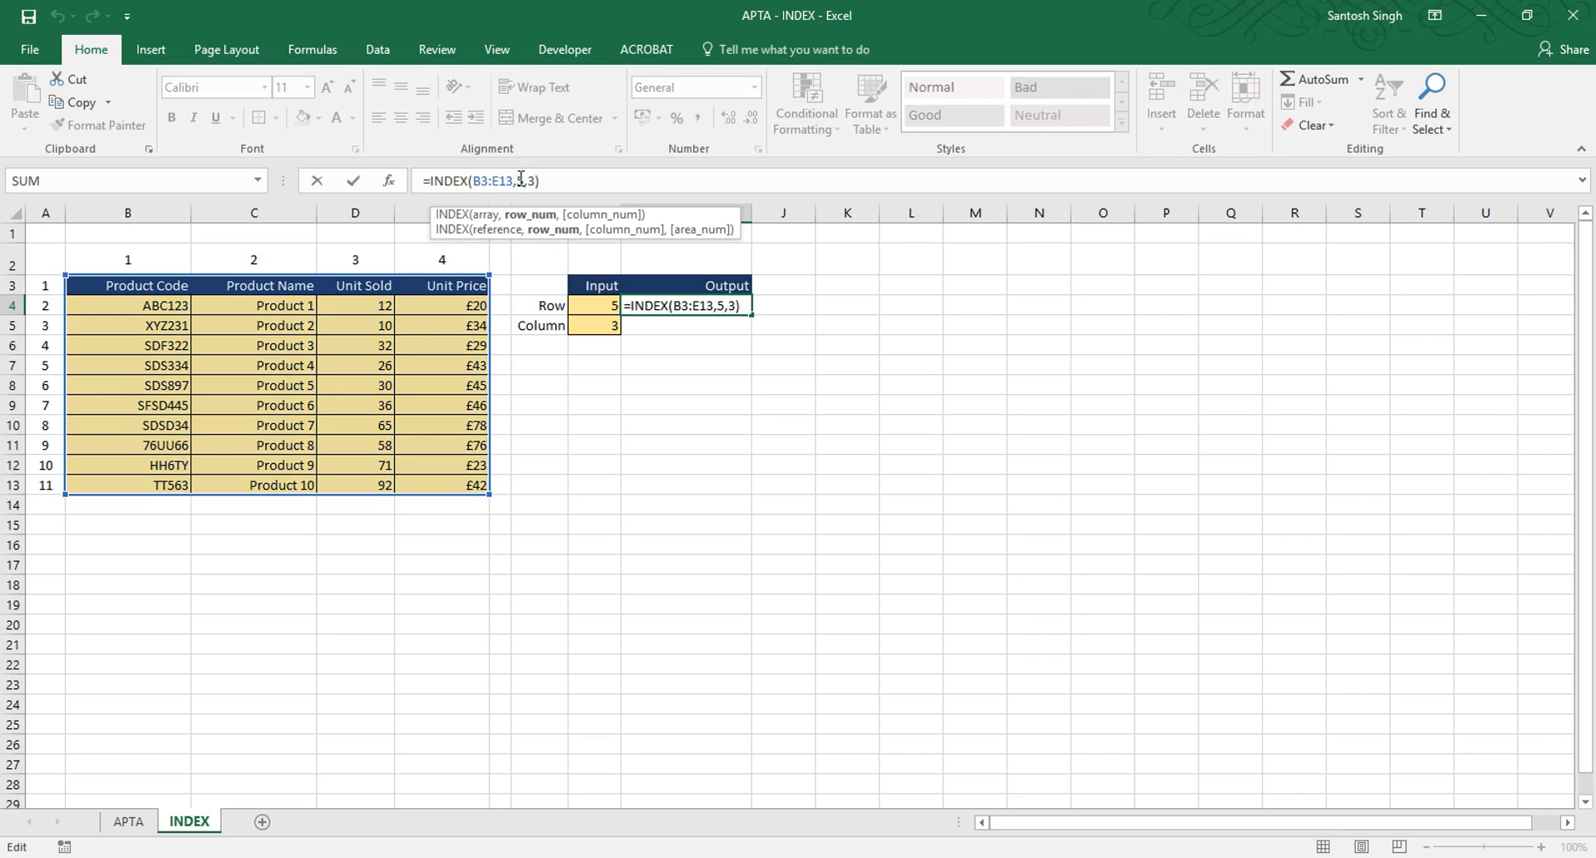
type("7")
key("Delete")
left_click(534, 180)
key("BackSpace")
type("1")
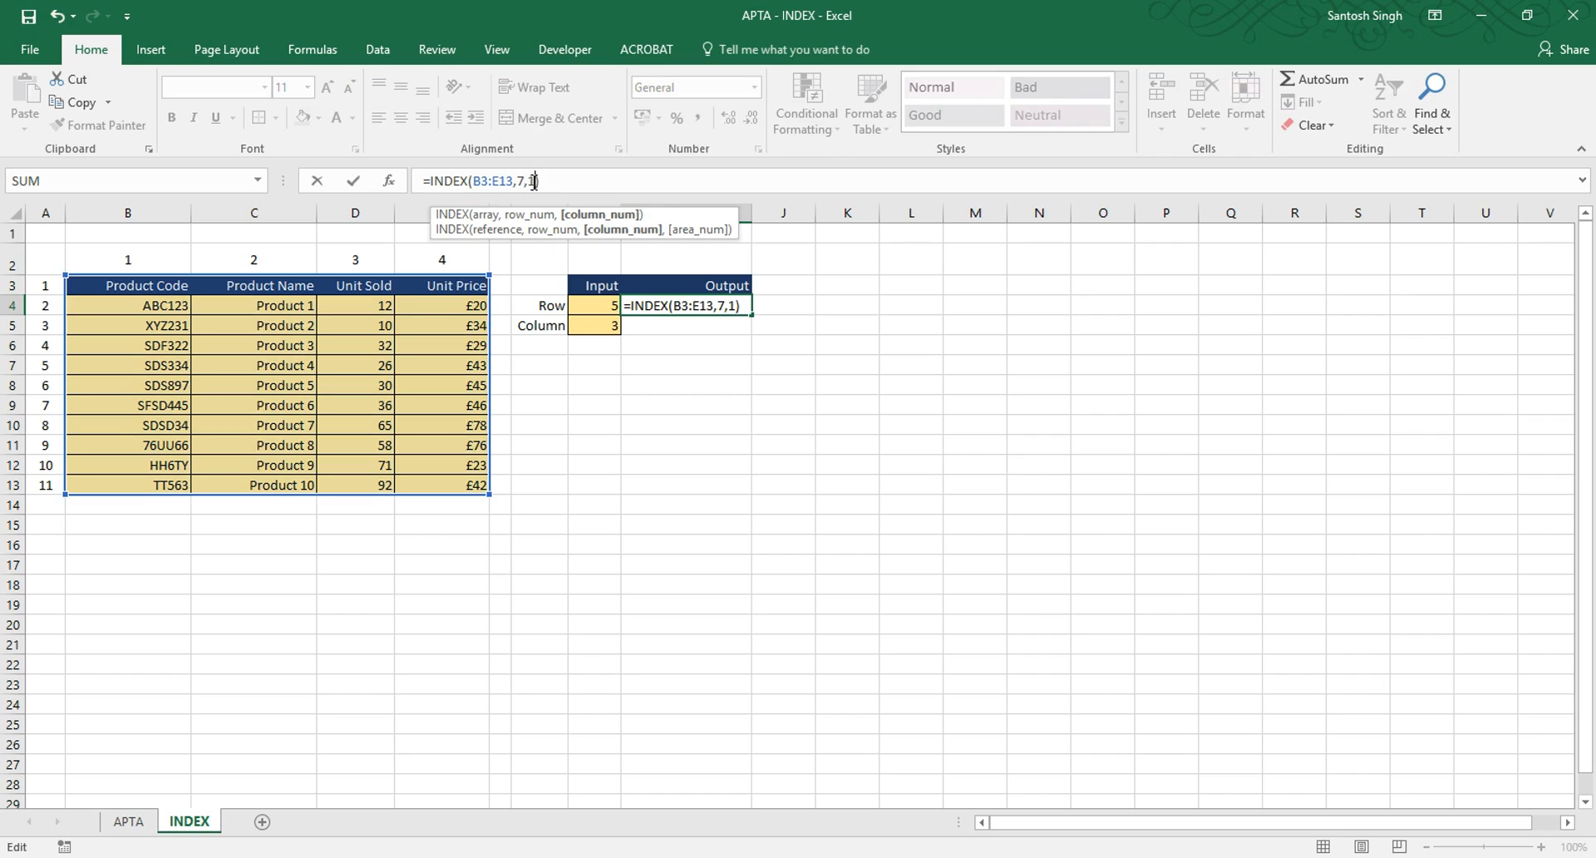
key("Return")
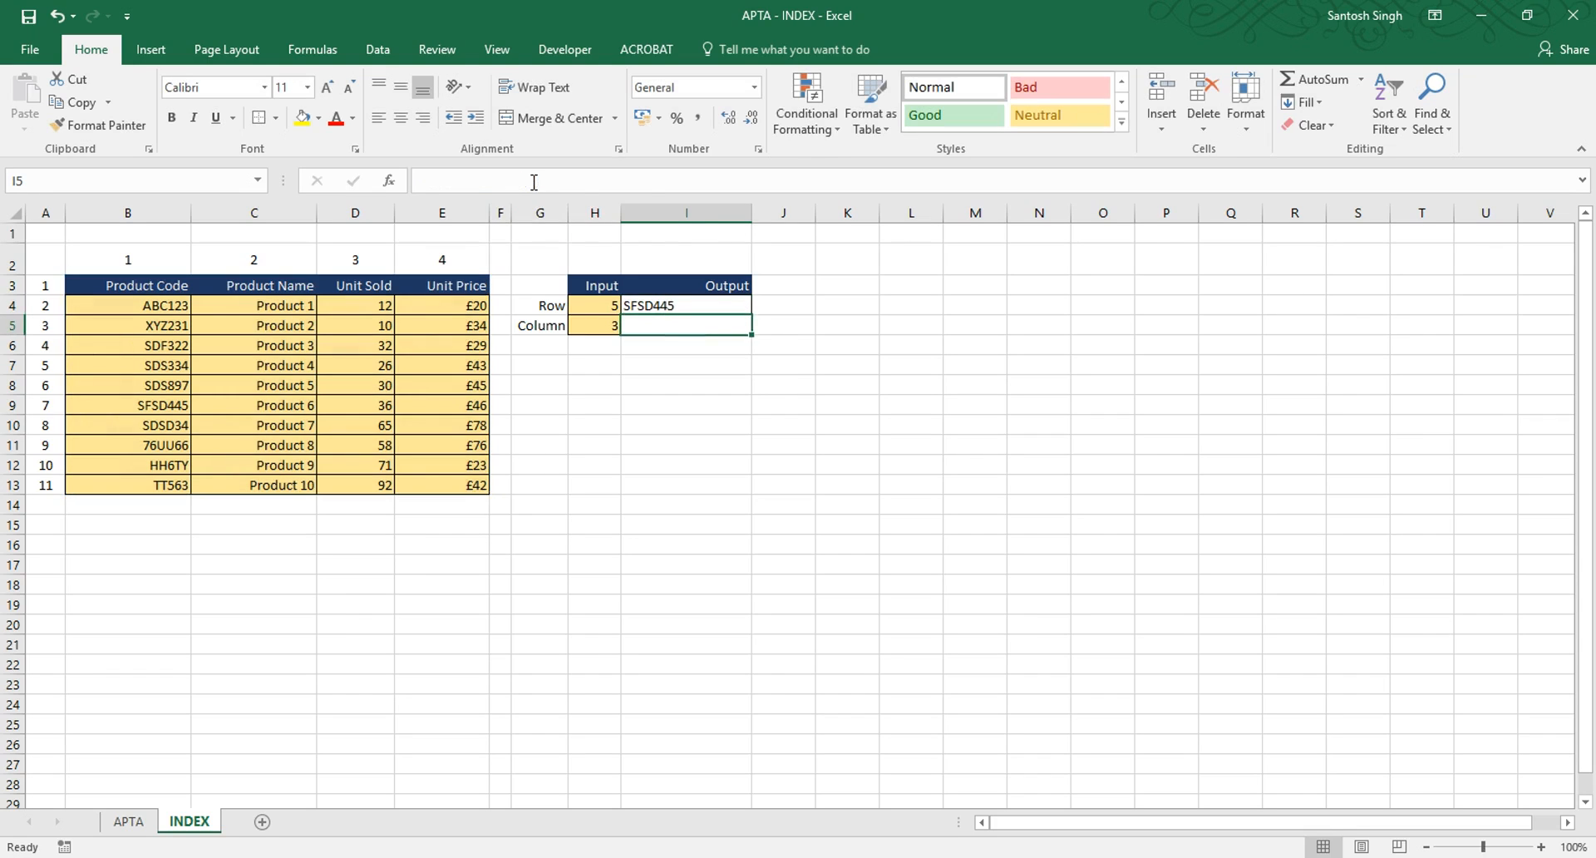
left_click(719, 310)
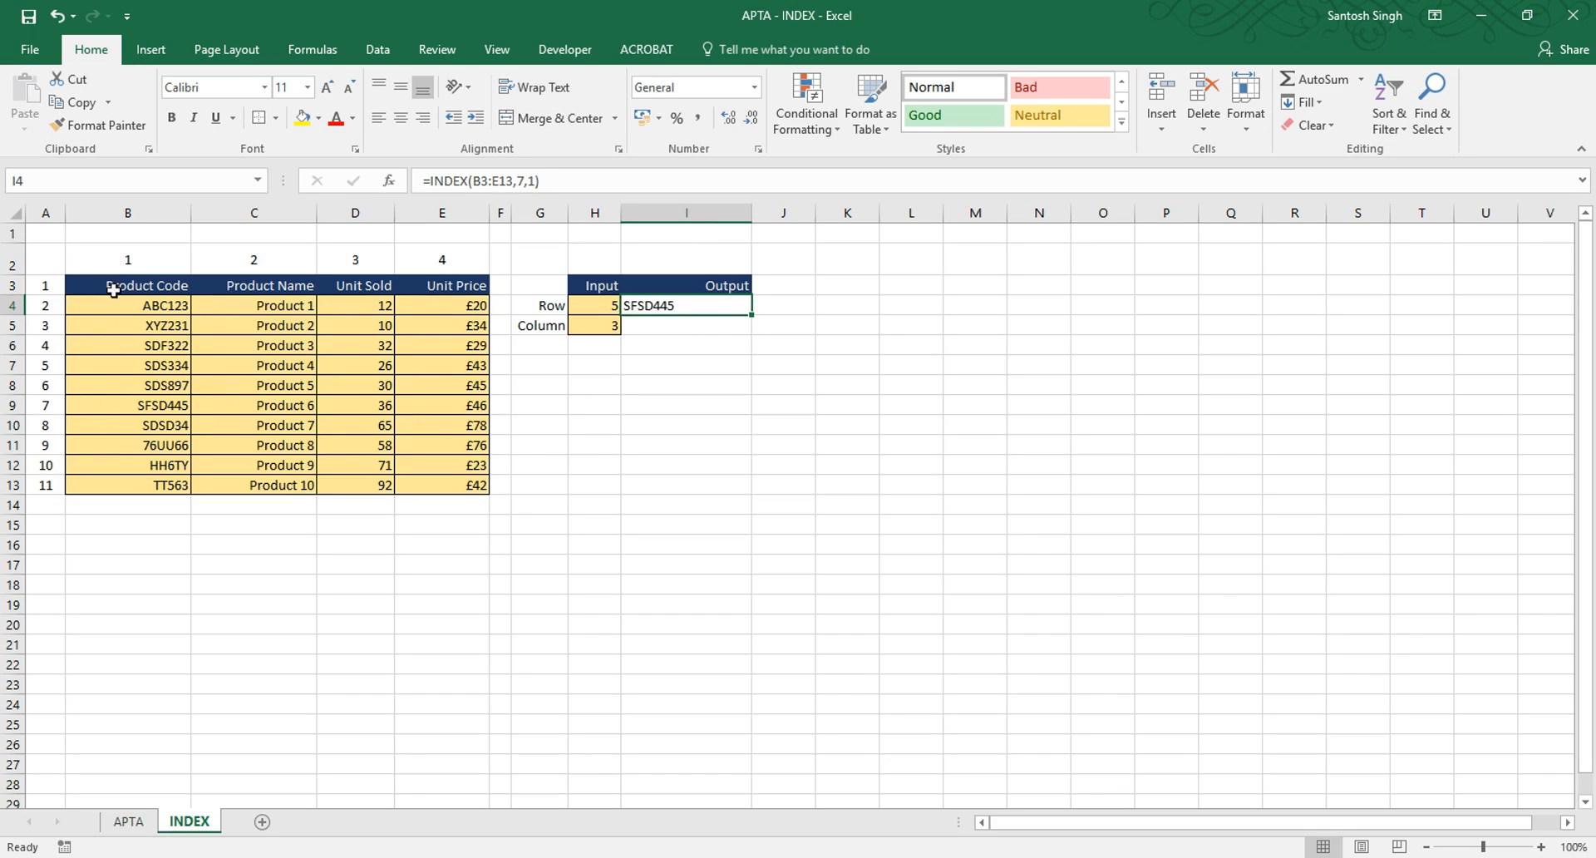
left_click(139, 408)
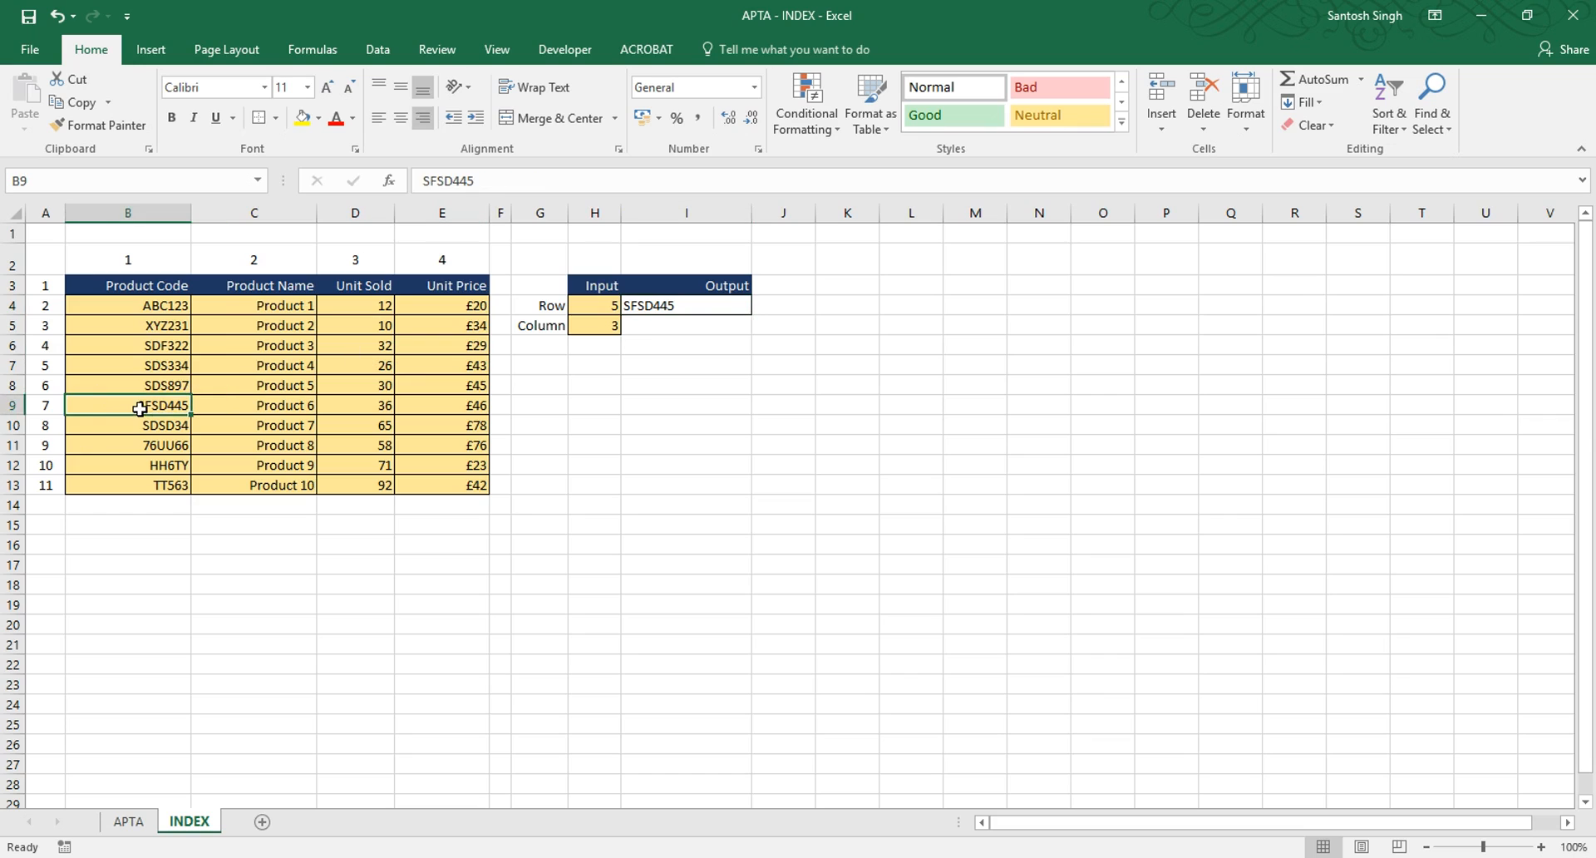
- Replace the fixed row and column numbers in I4 with references to the input cells, giving =INDEX(B3:E13,H4,H5)
left_click(654, 309)
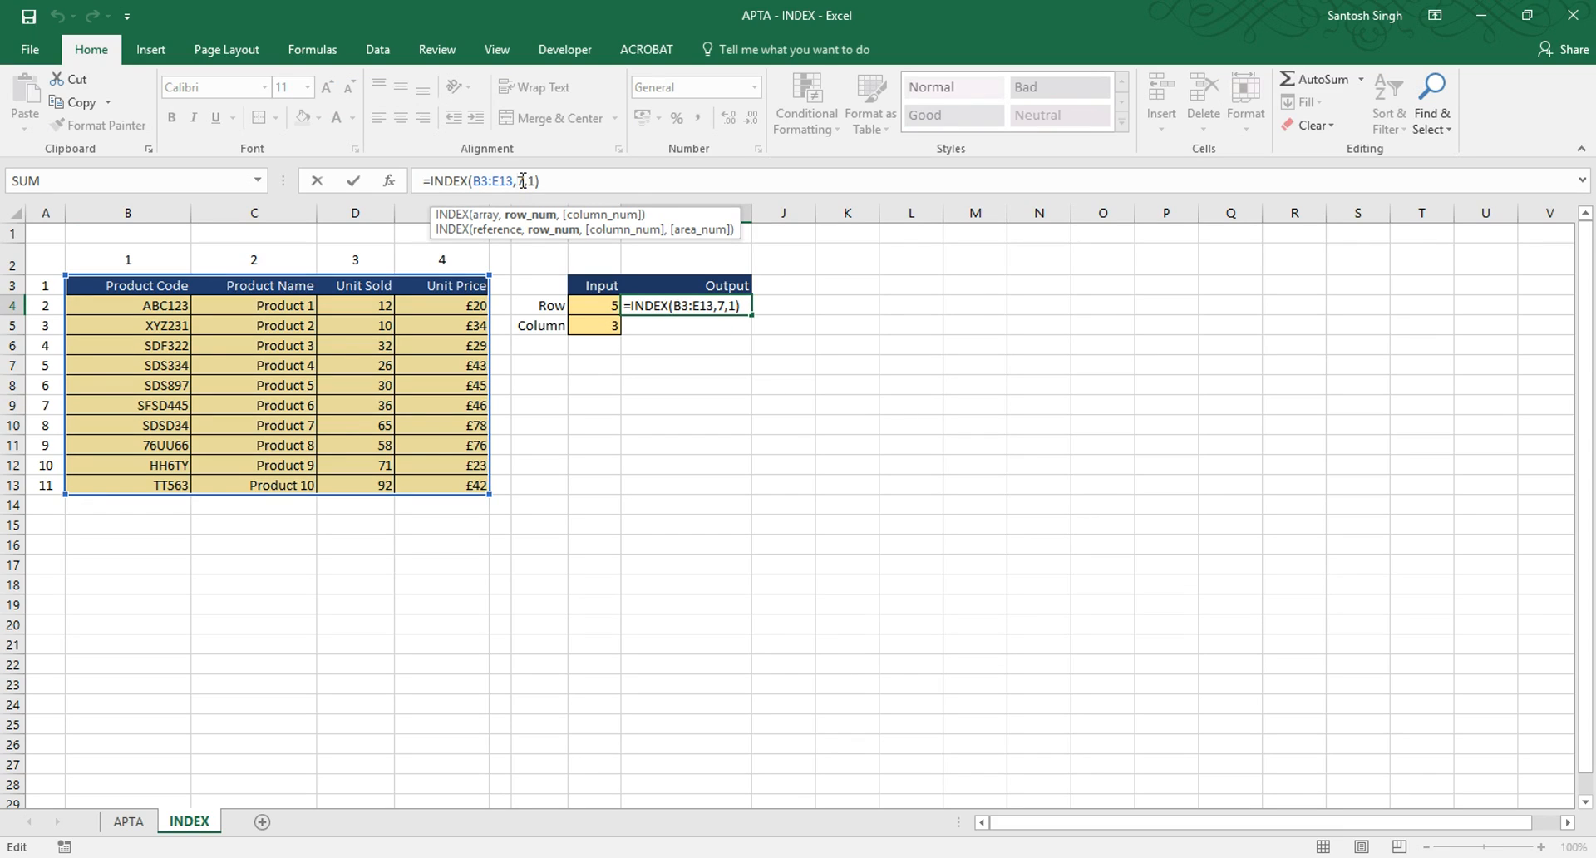
key("Delete")
key("Delete")
key("Delete")
key("Delete")
left_click(596, 306)
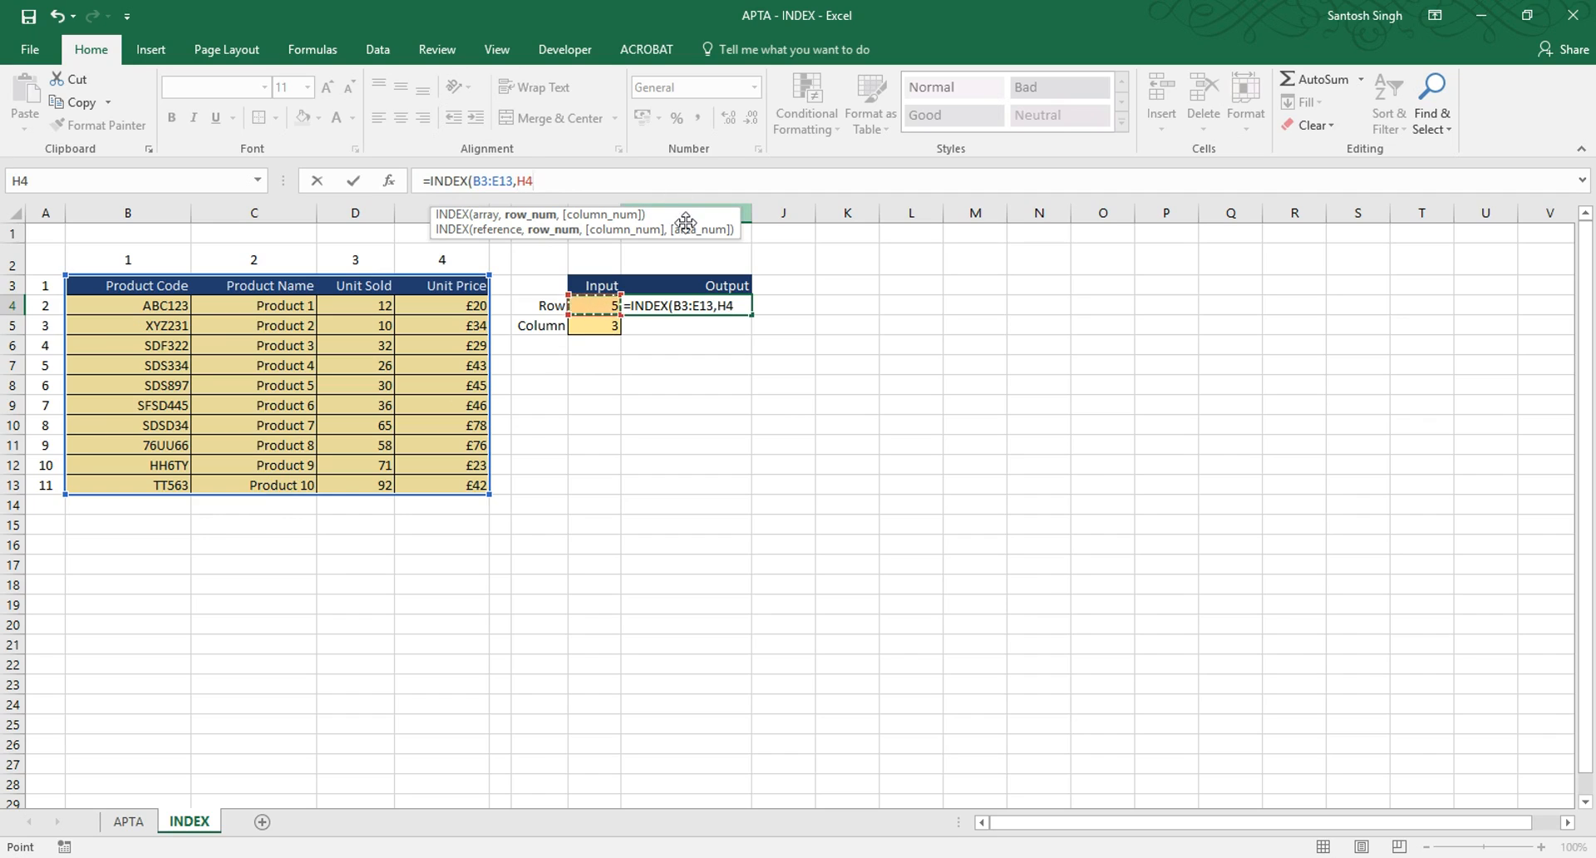
left_click_drag(685, 216, 757, 426)
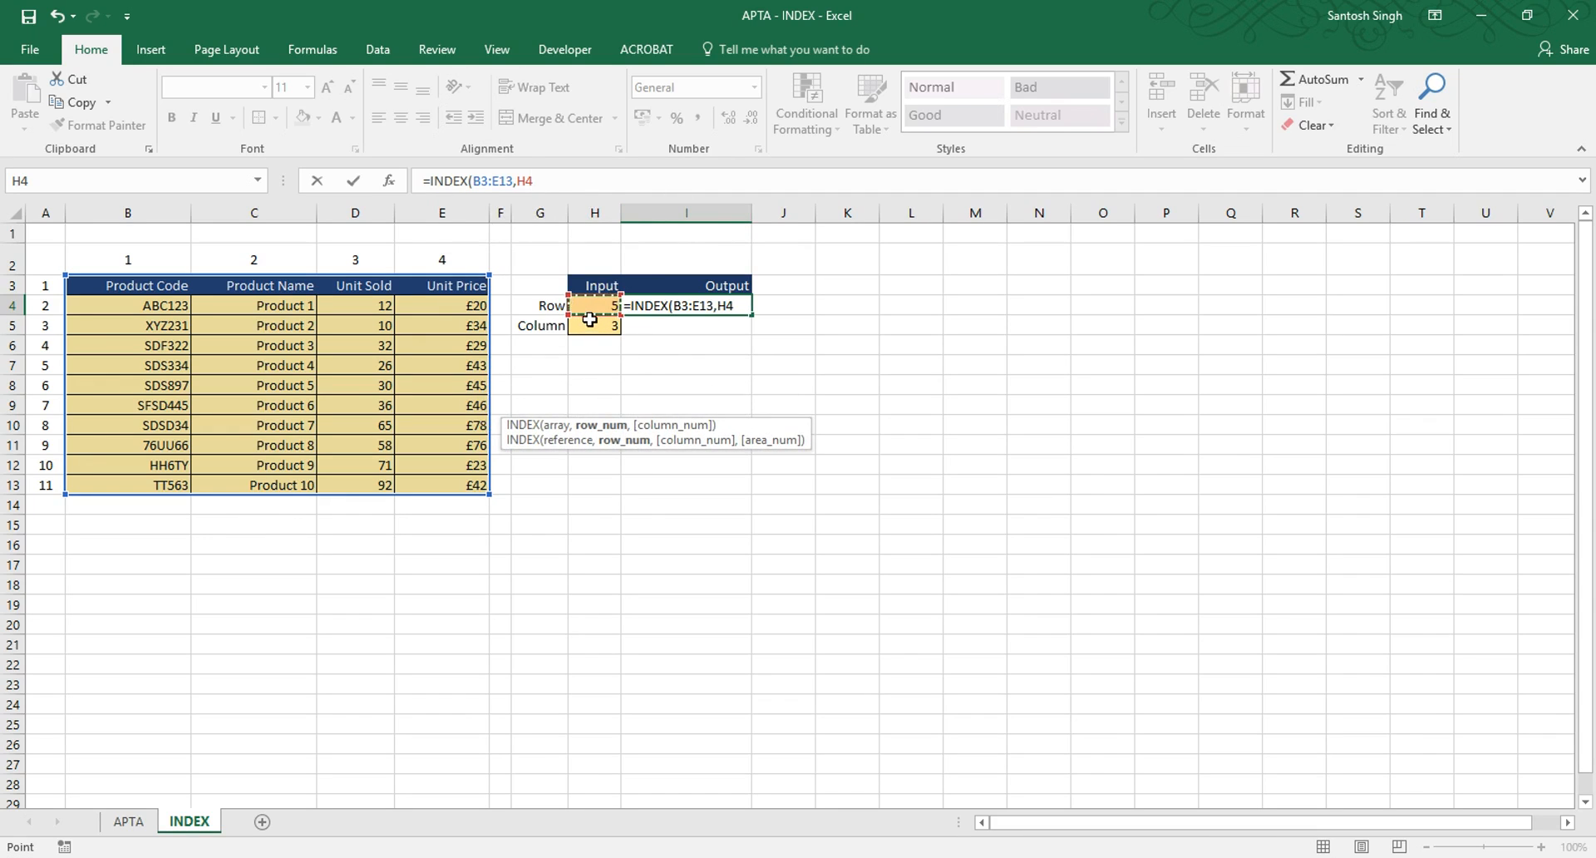
type(",")
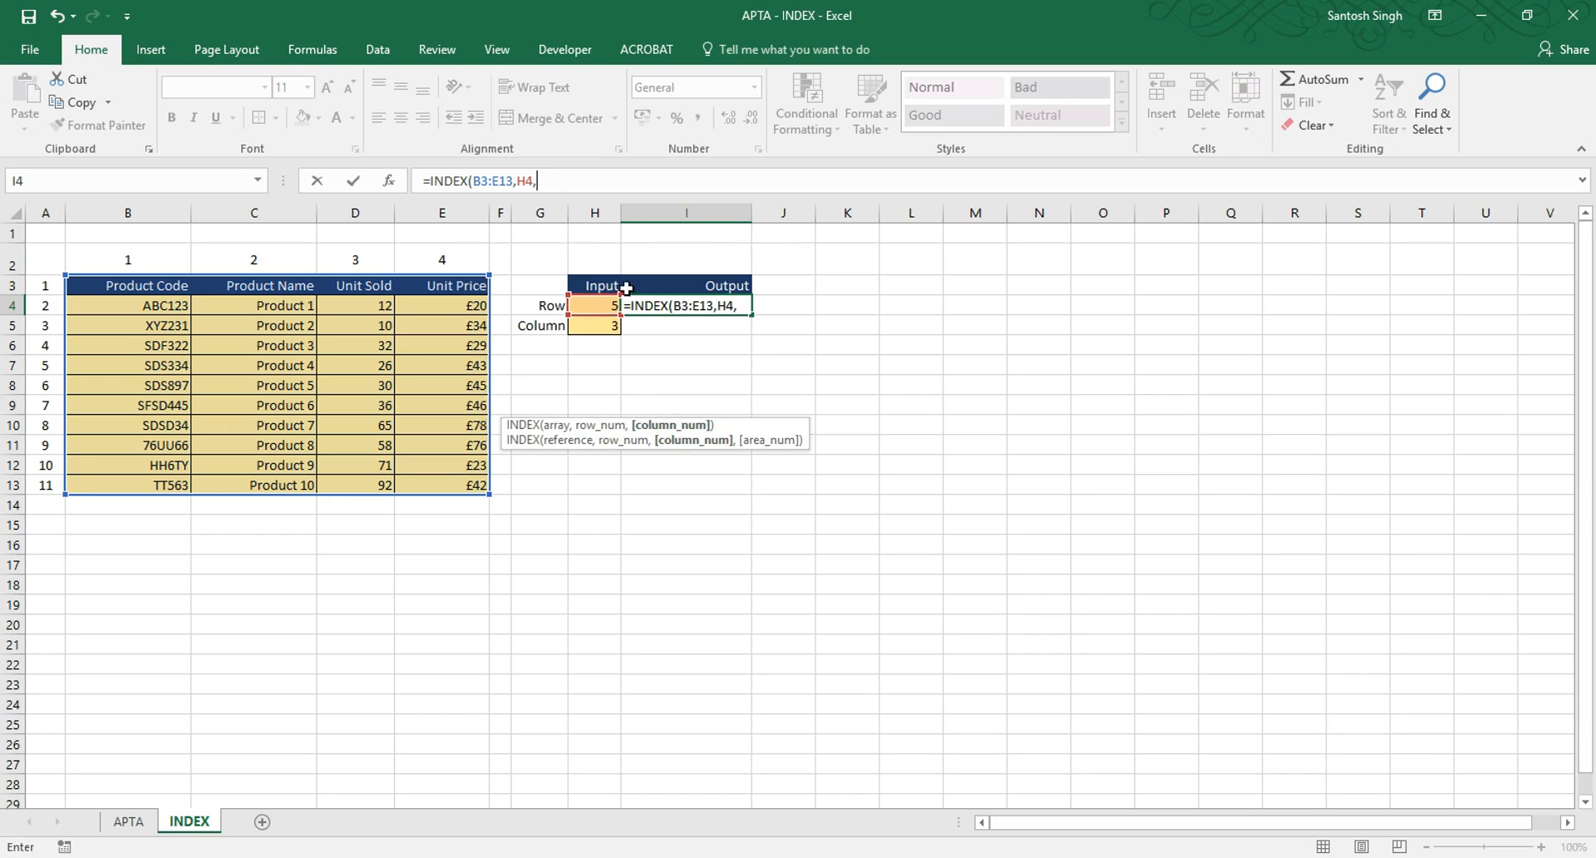
left_click(594, 329)
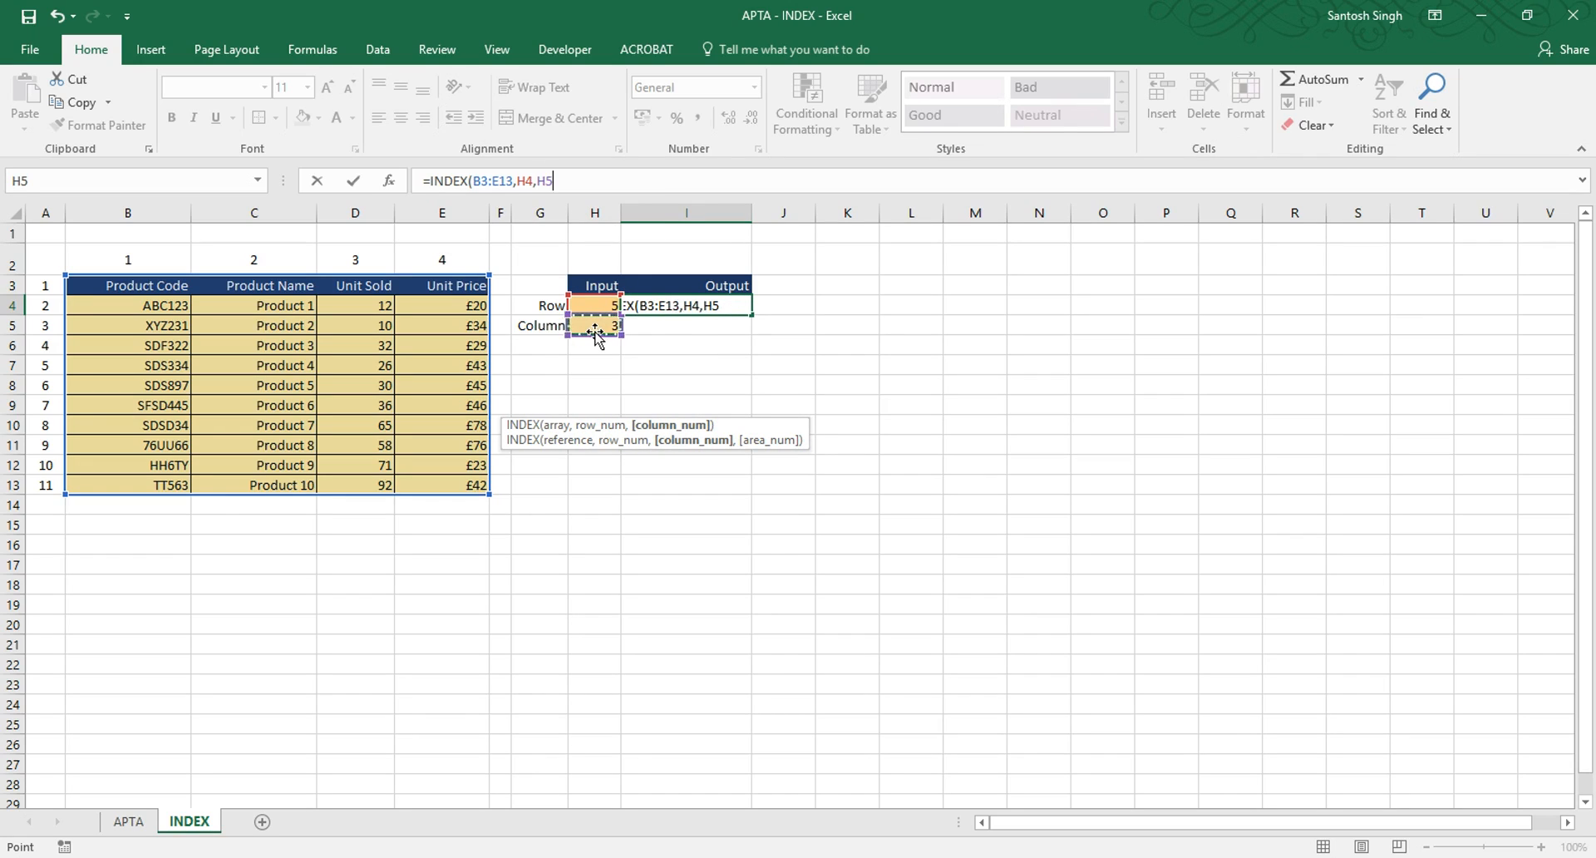
type(")")
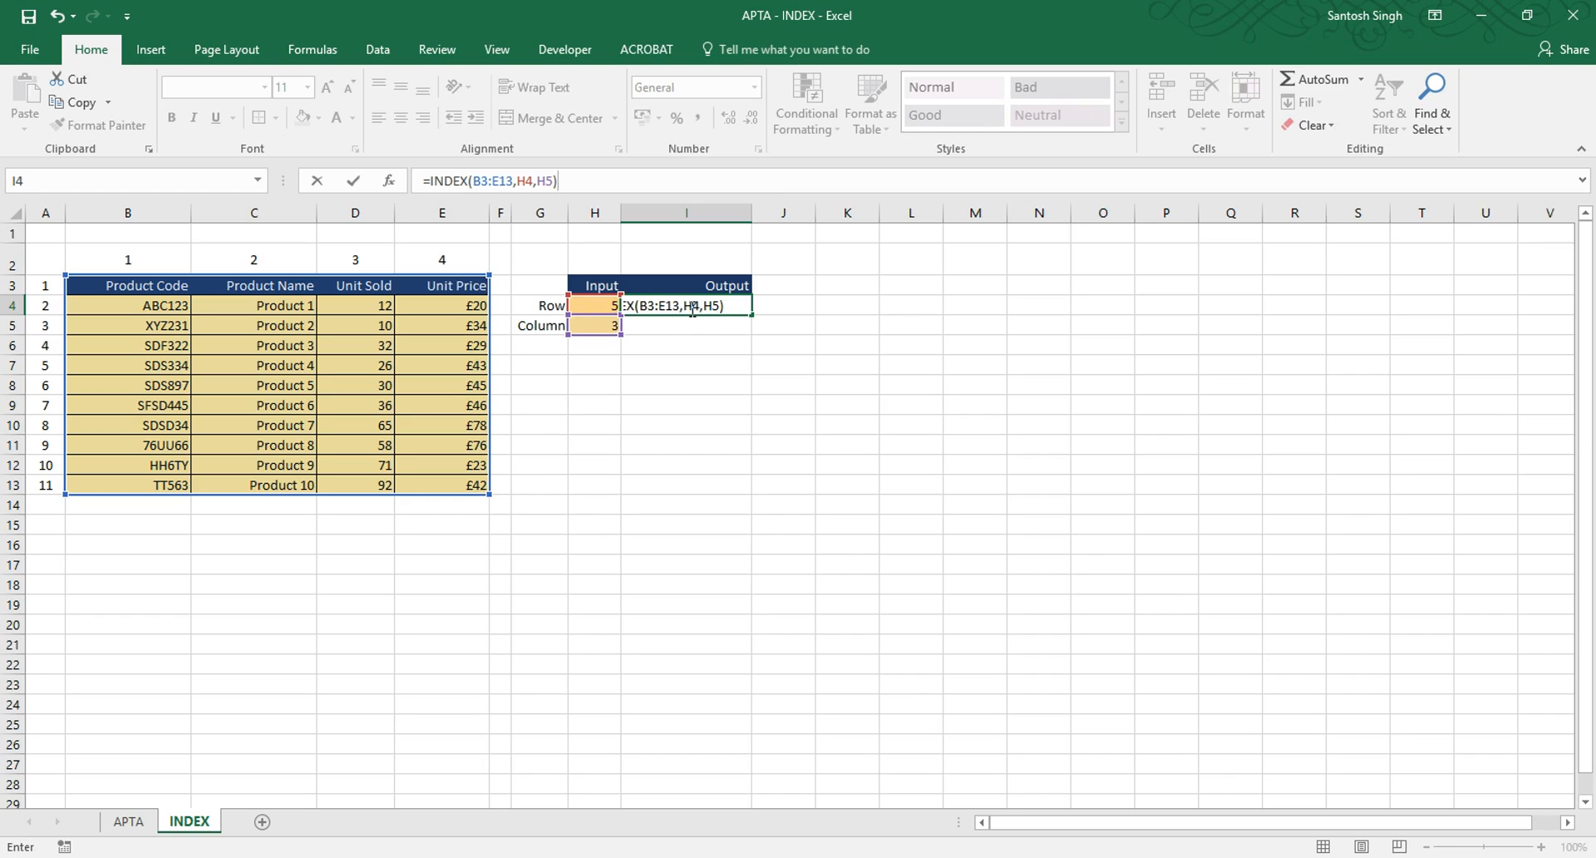
key("Return")
left_click(691, 309)
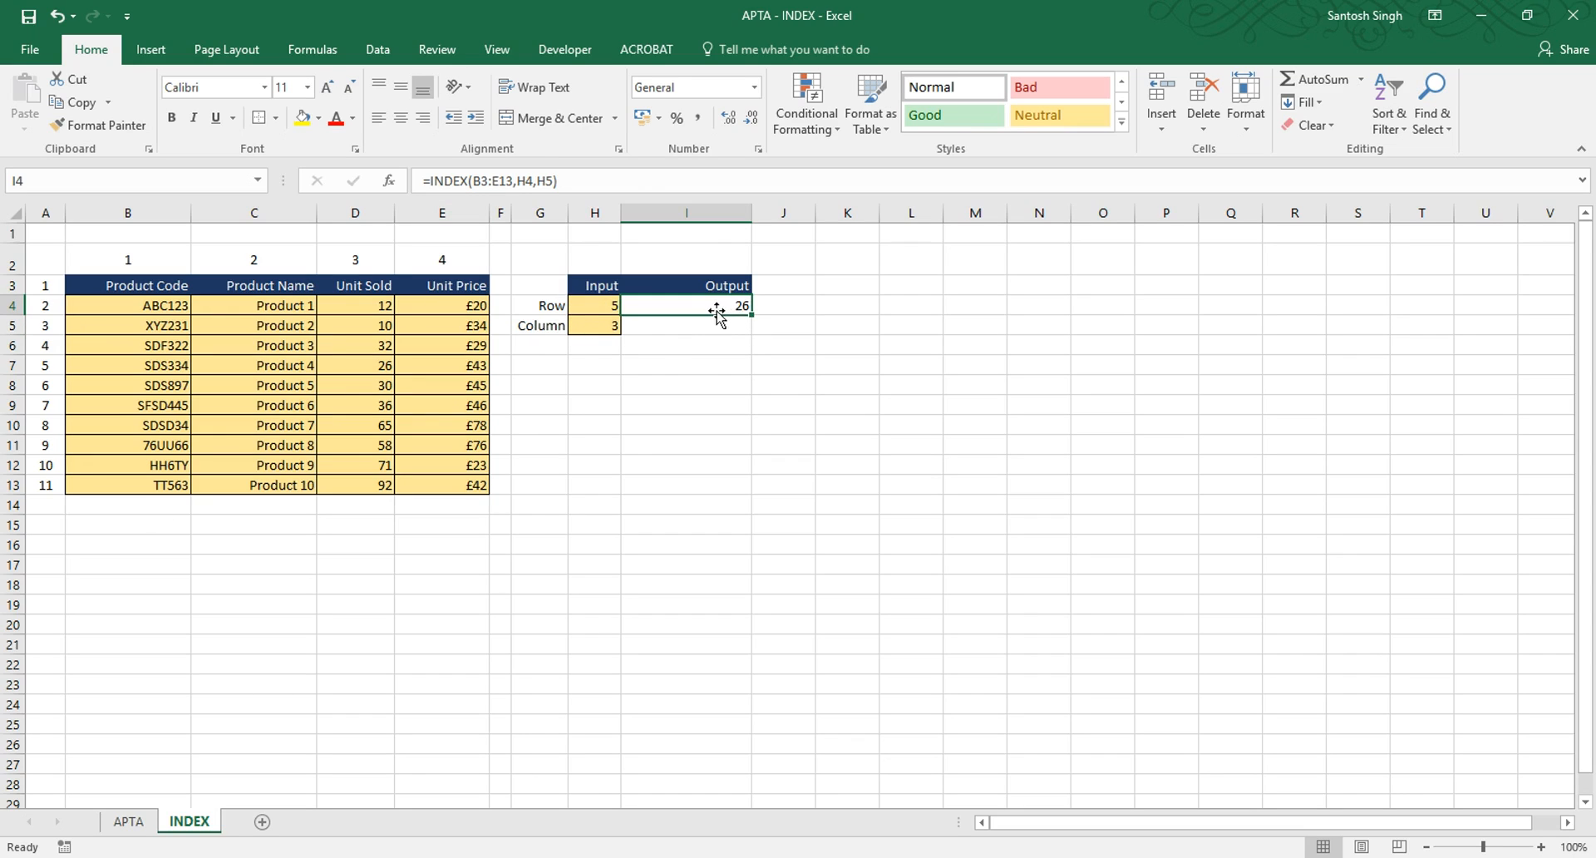
- Set the column input in H5 to 4 and the row input in H4 to 7
left_click(596, 307)
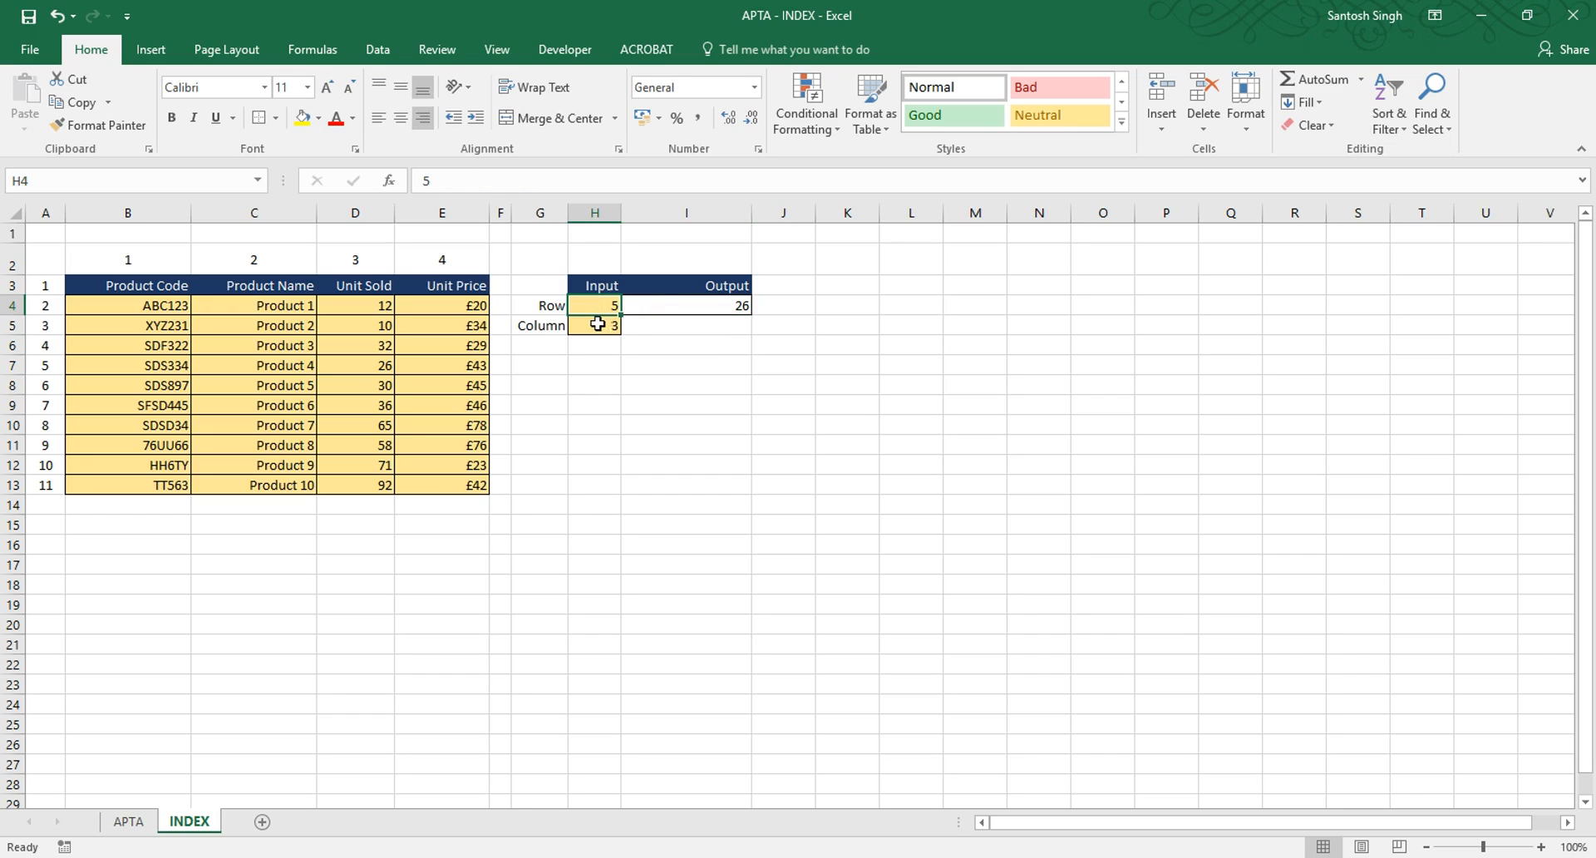
left_click(595, 328)
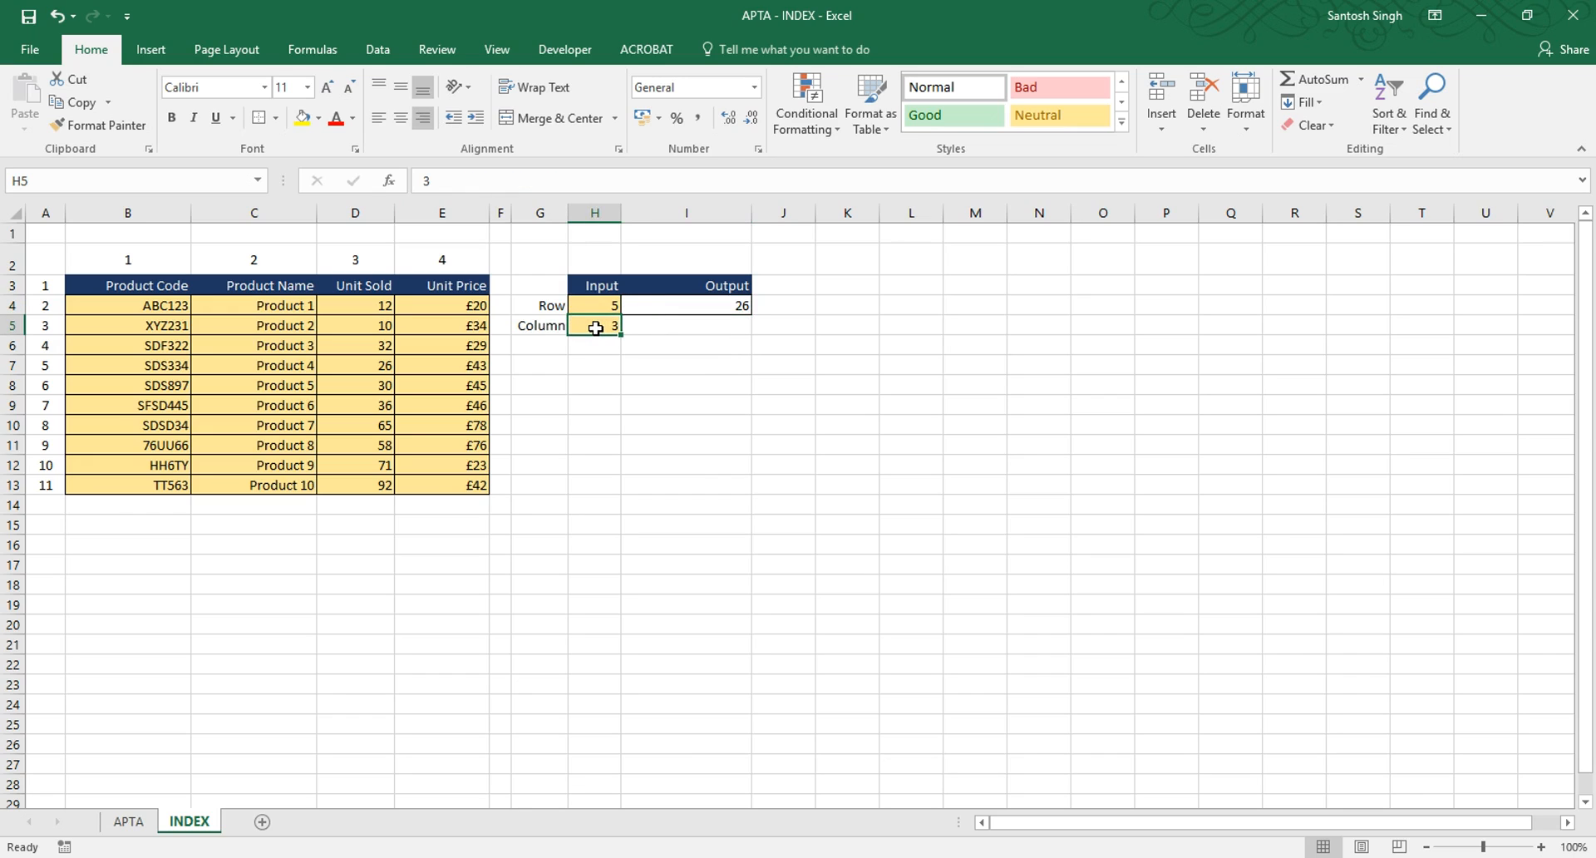
type("4")
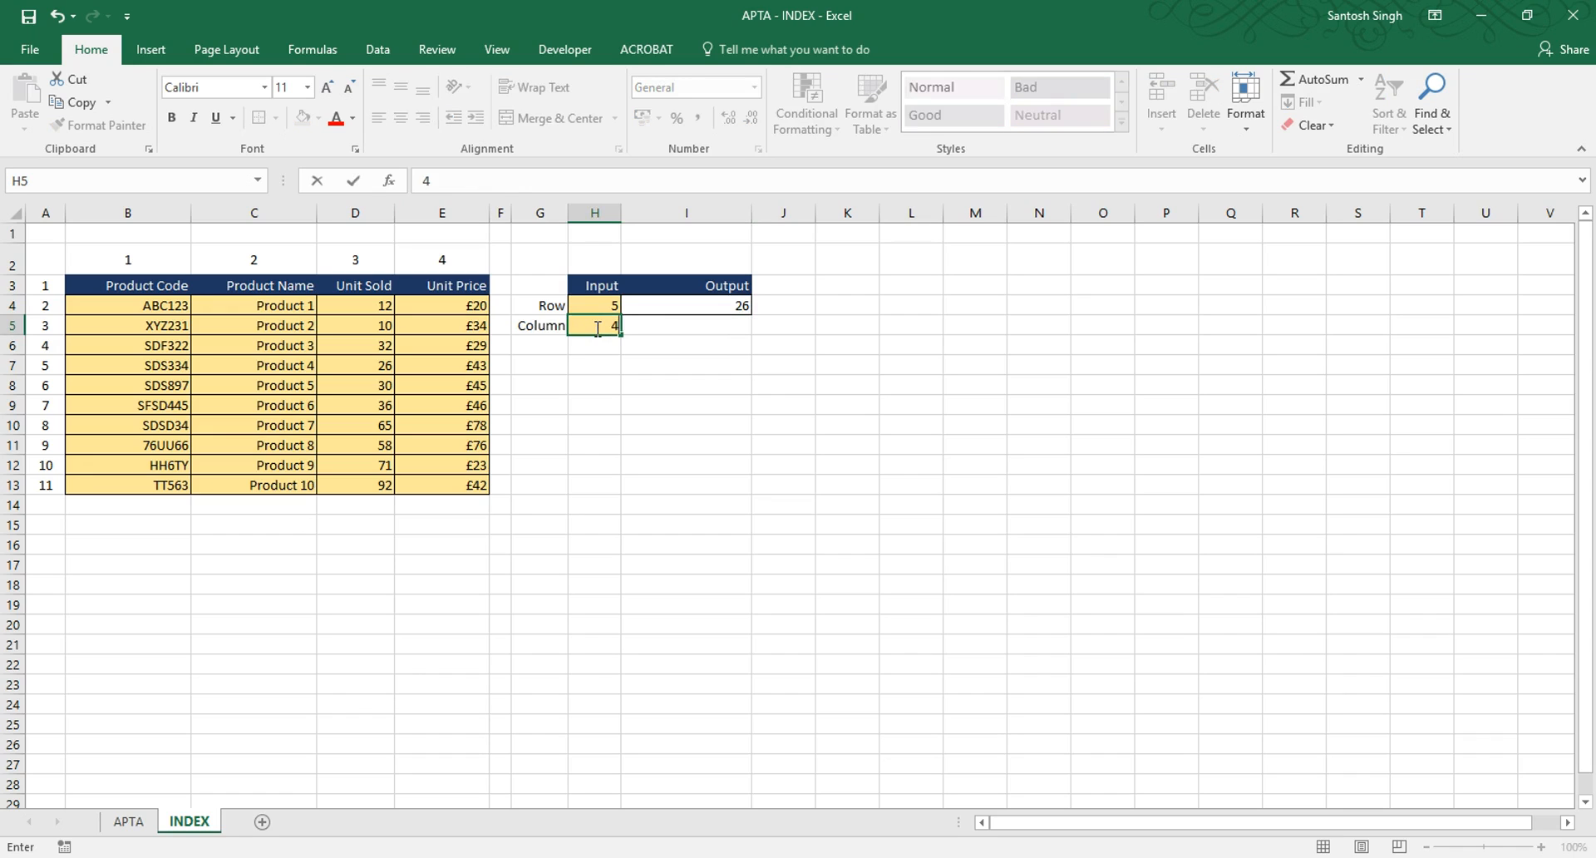
key("Up")
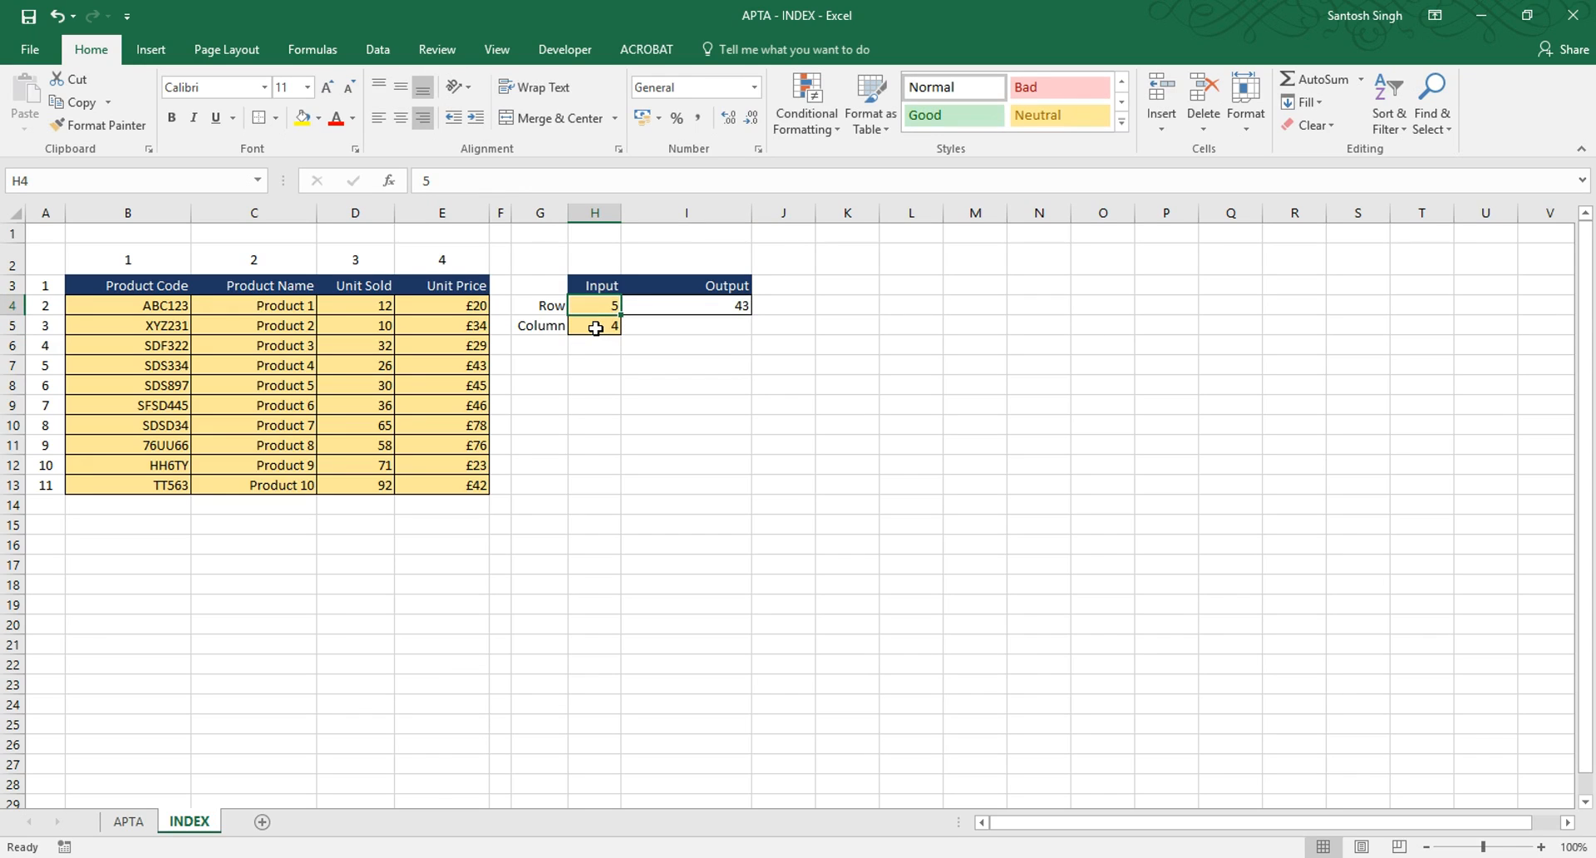
type("7")
key("Return")
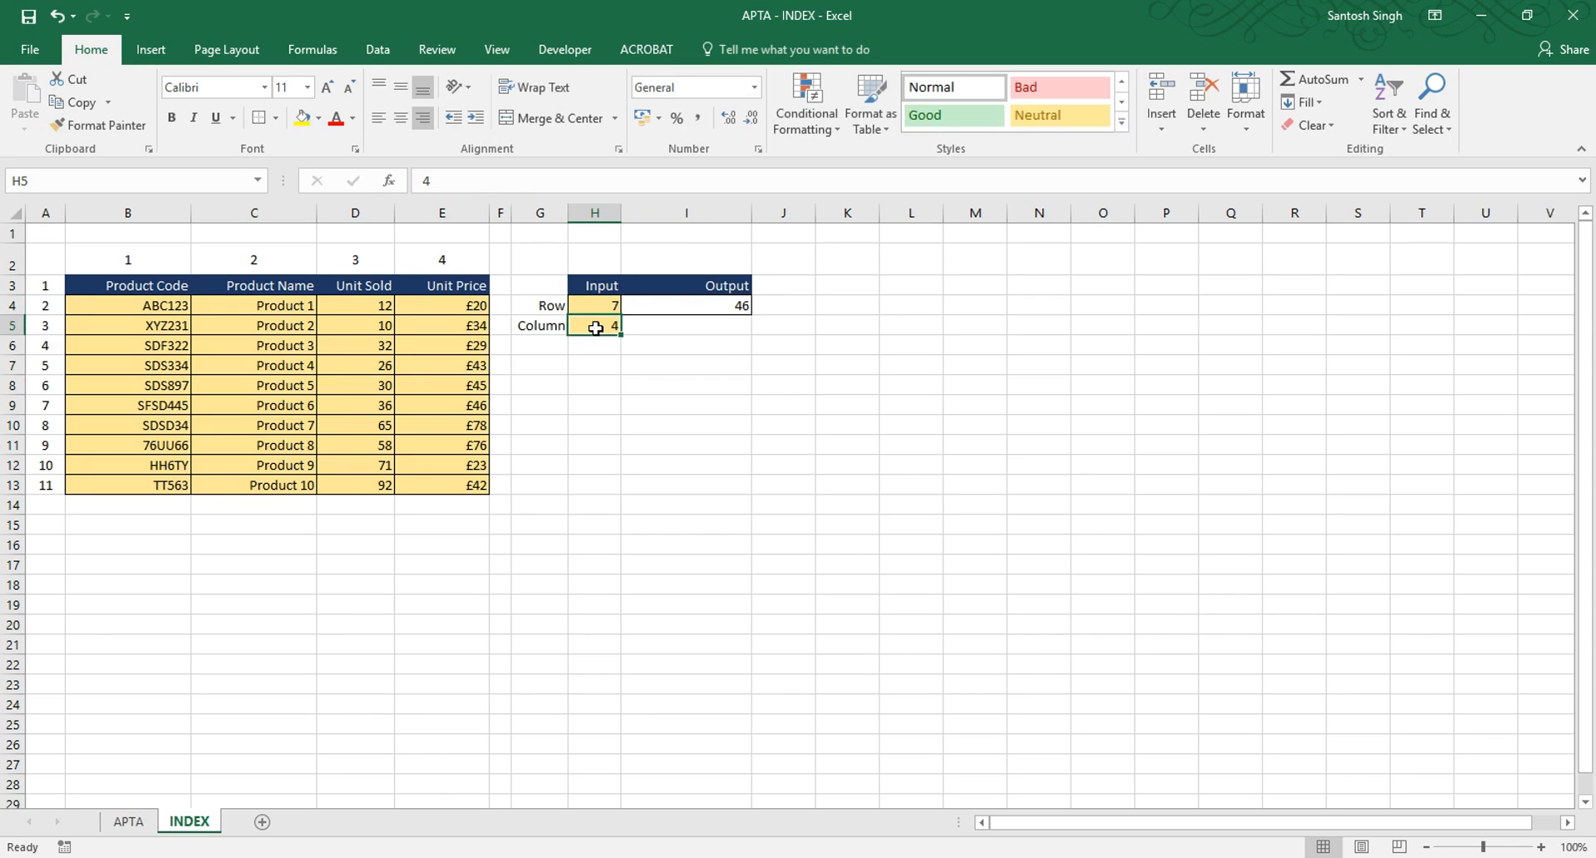
- Check the output in I4 against the table range B3:E13, tracing row 7 across to its Unit Price cell
left_click(736, 307)
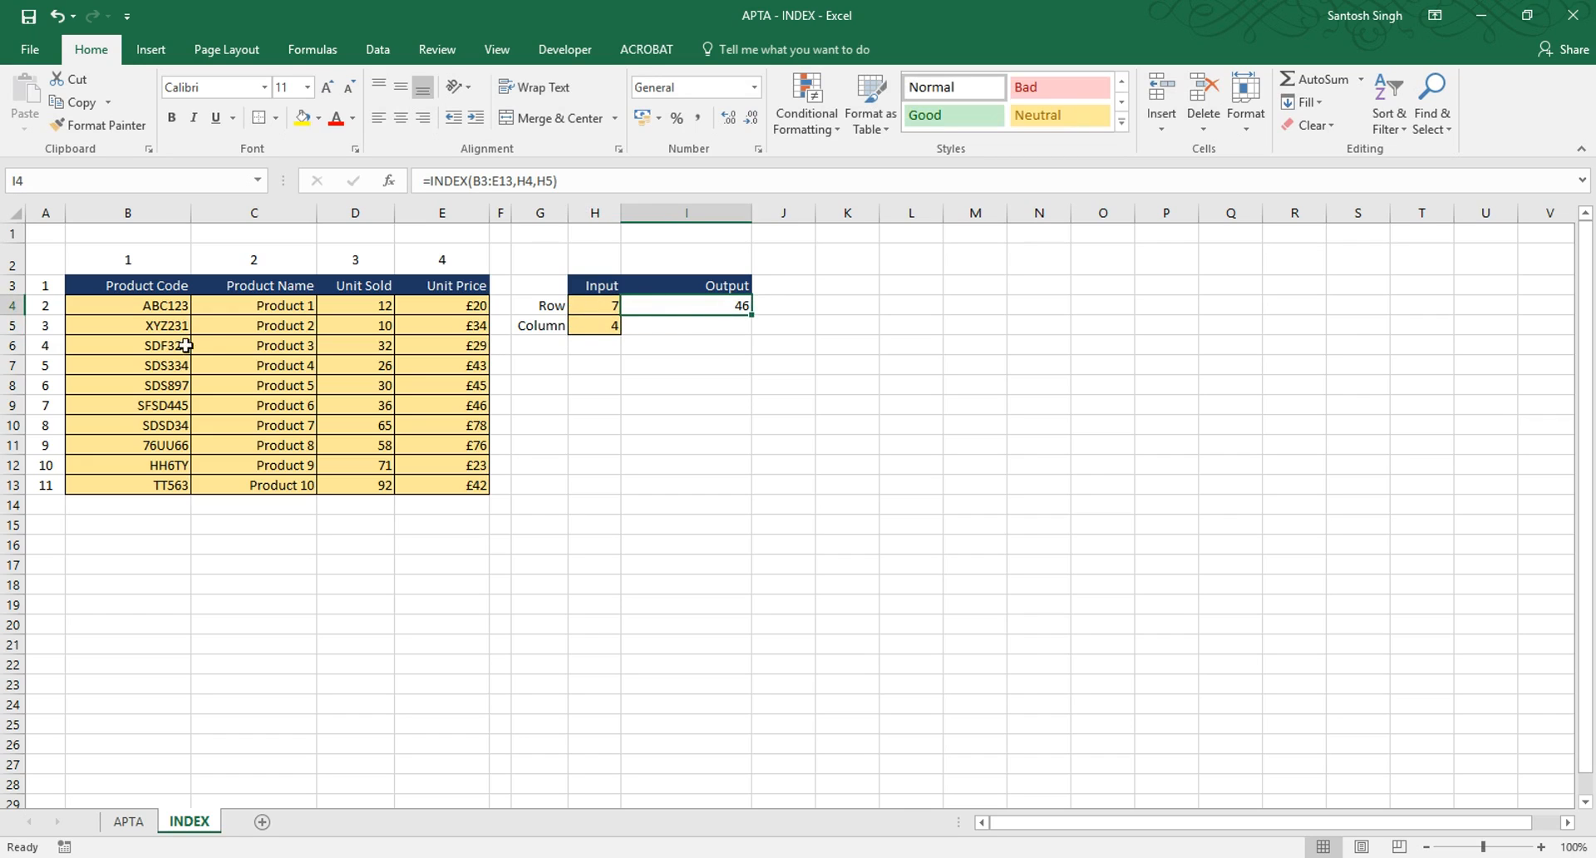
left_click_drag(129, 285, 457, 495)
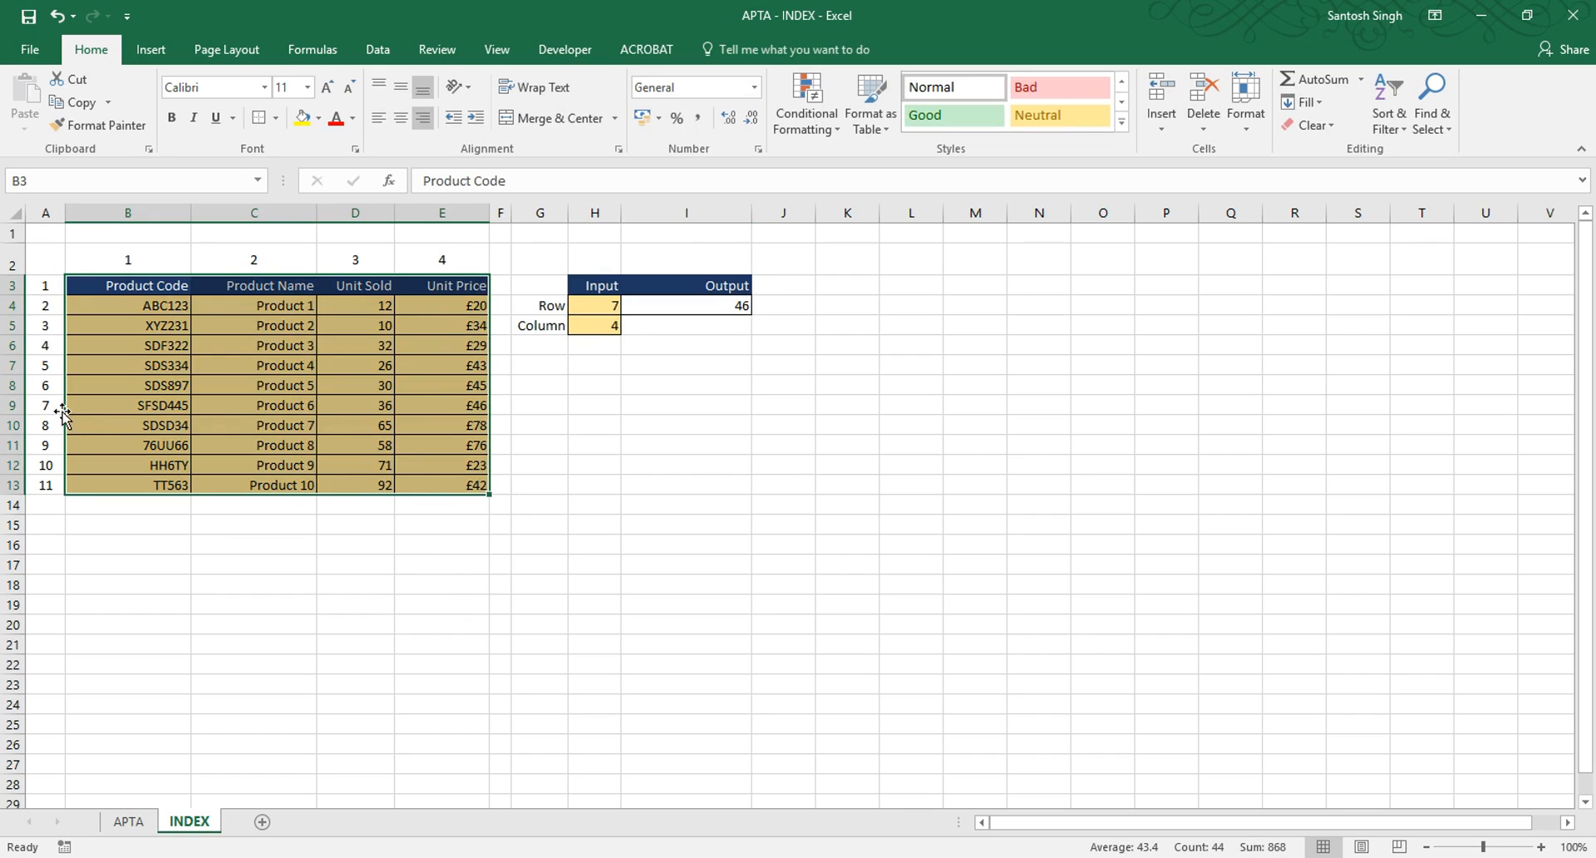
left_click(12, 405)
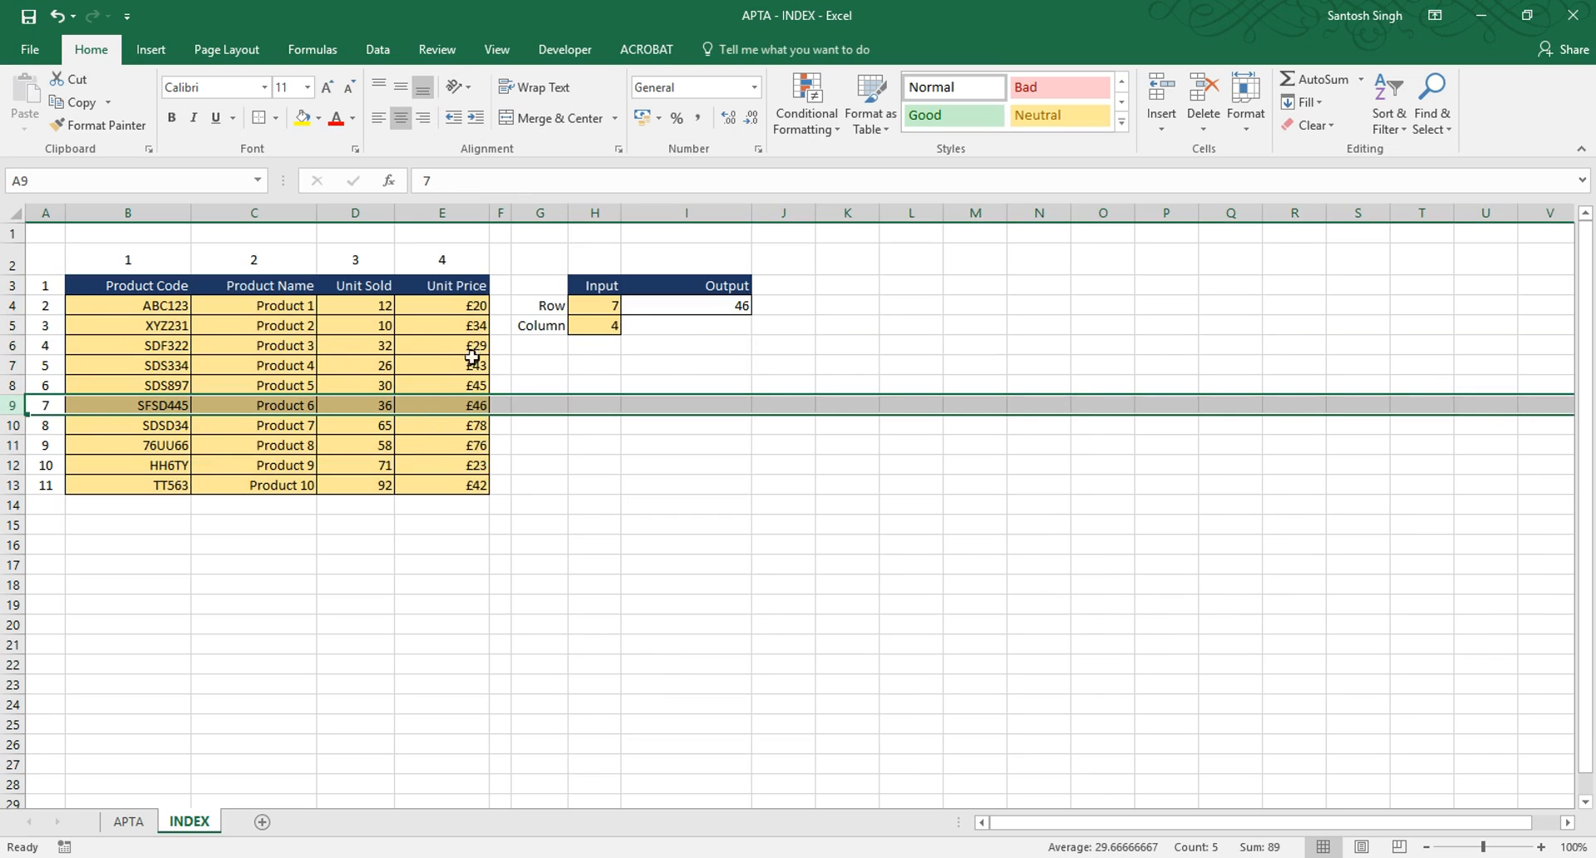
left_click(451, 407)
left_click(728, 306)
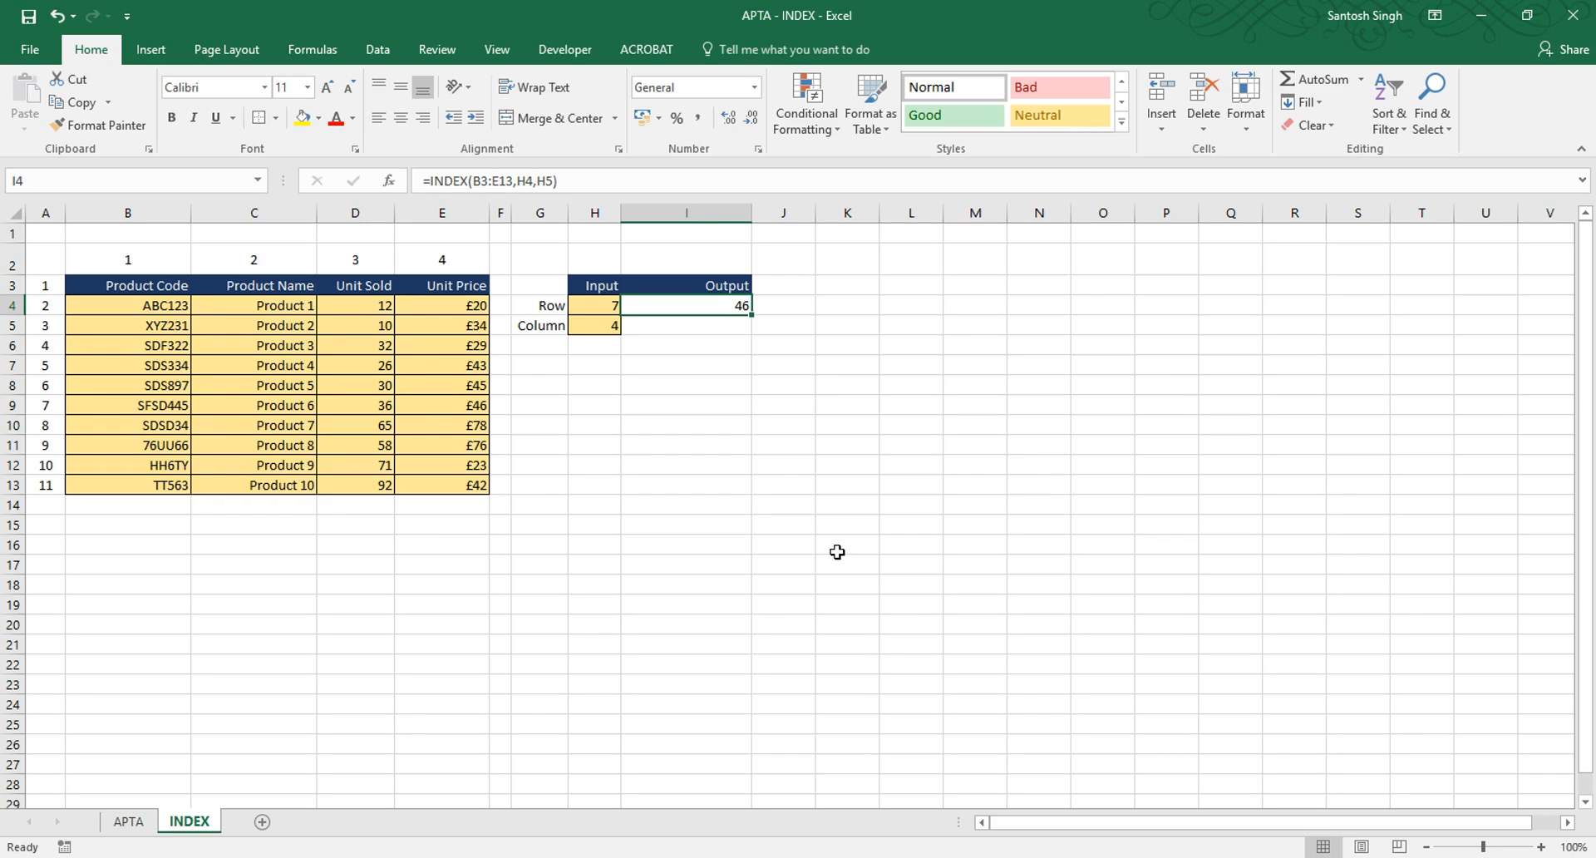
- Set the column input in H5 to 6, beyond the table's four columns, and inspect the INDEX formula in I4
left_click(591, 328)
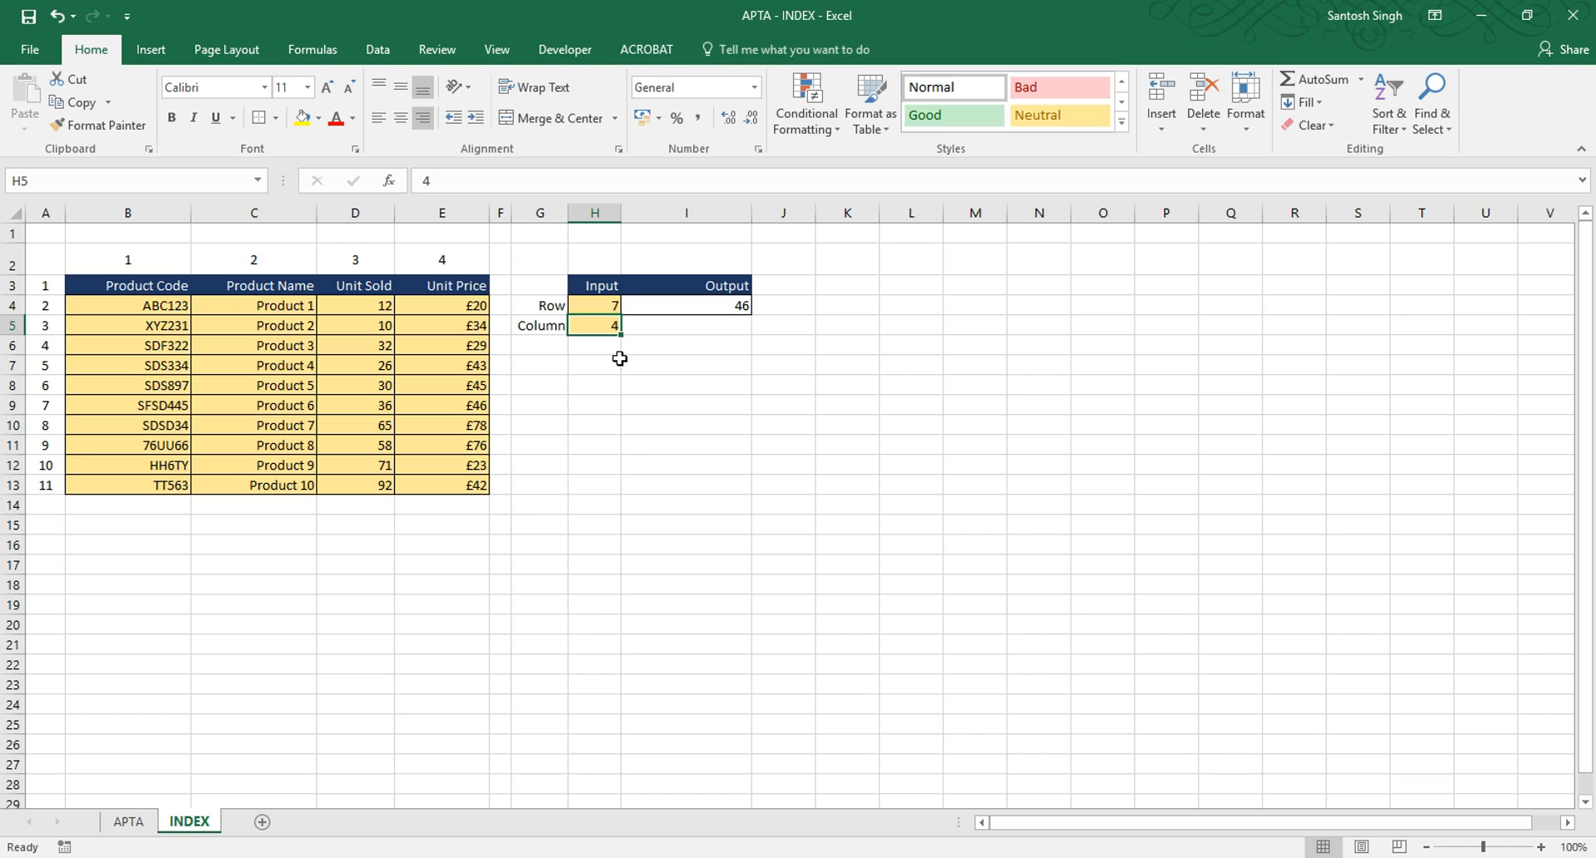
type("6")
key("Return")
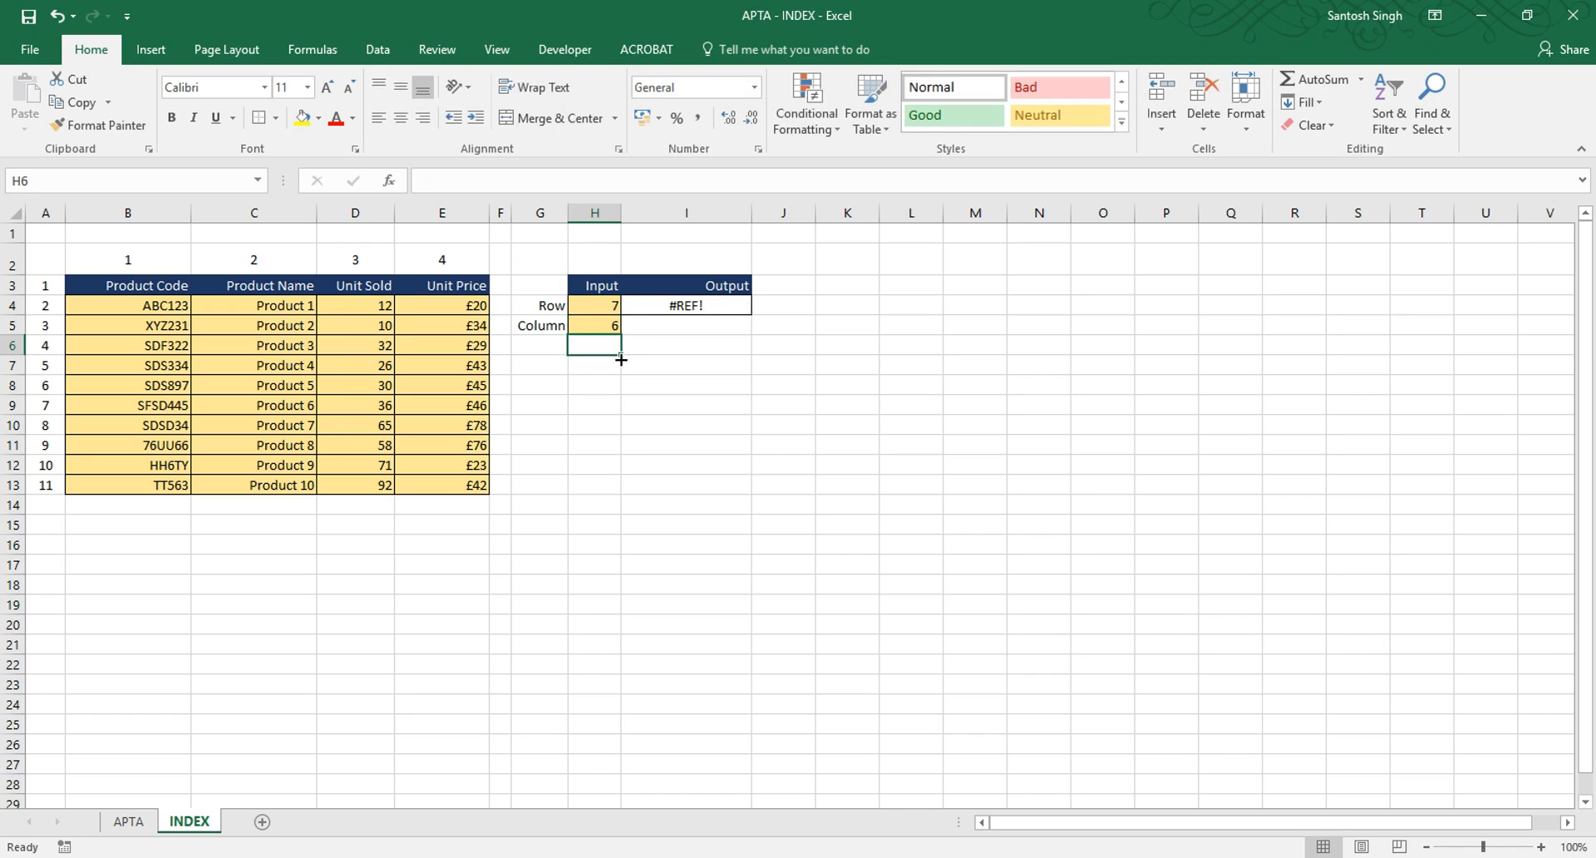
left_click(702, 304)
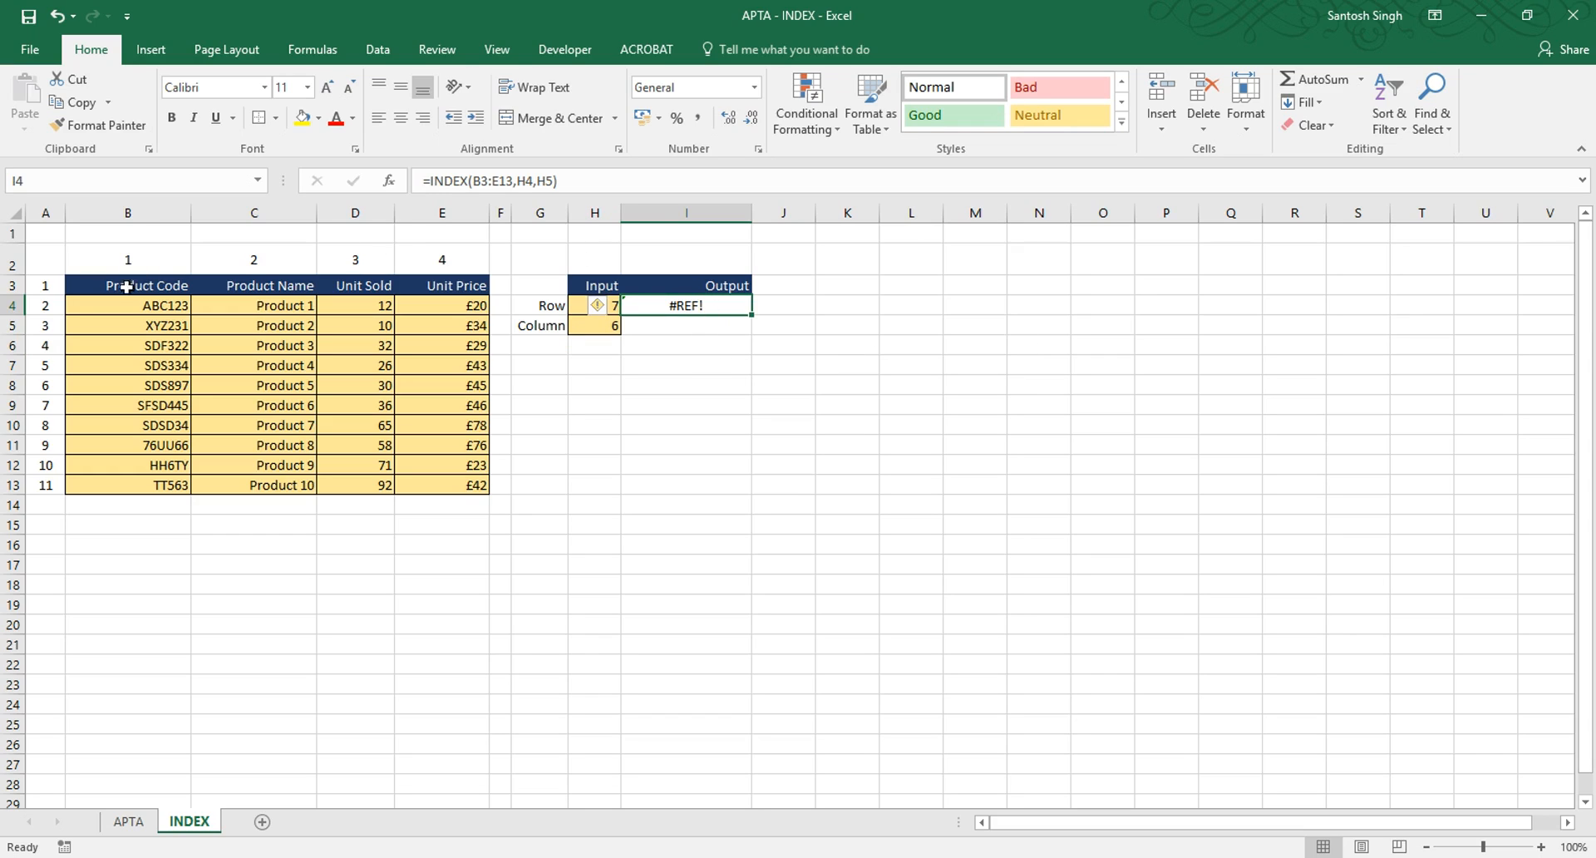
left_click(596, 176)
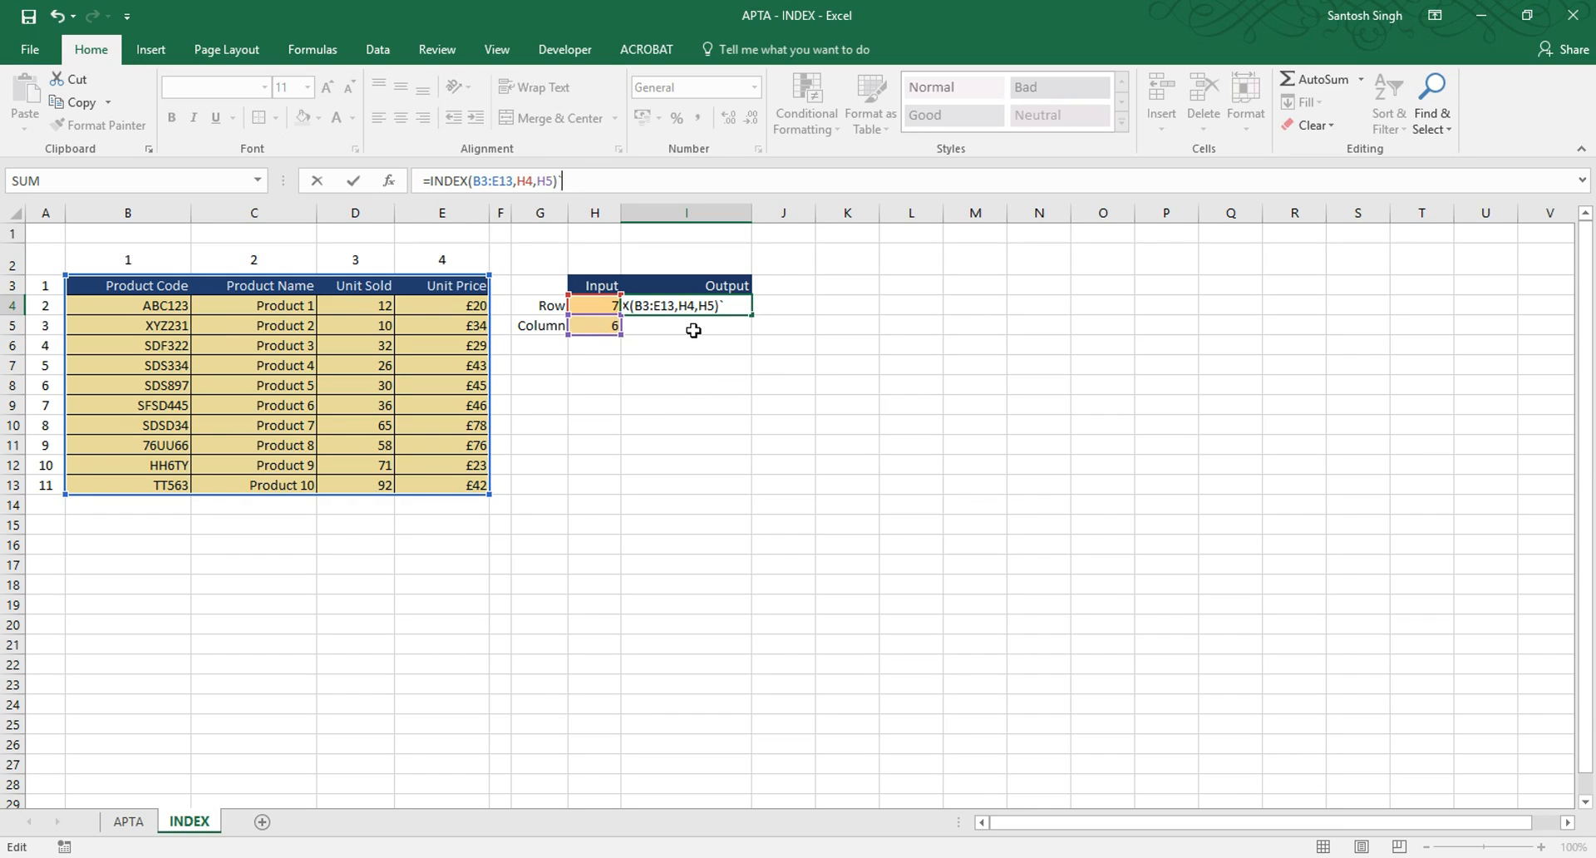
key("ctrl+Return")
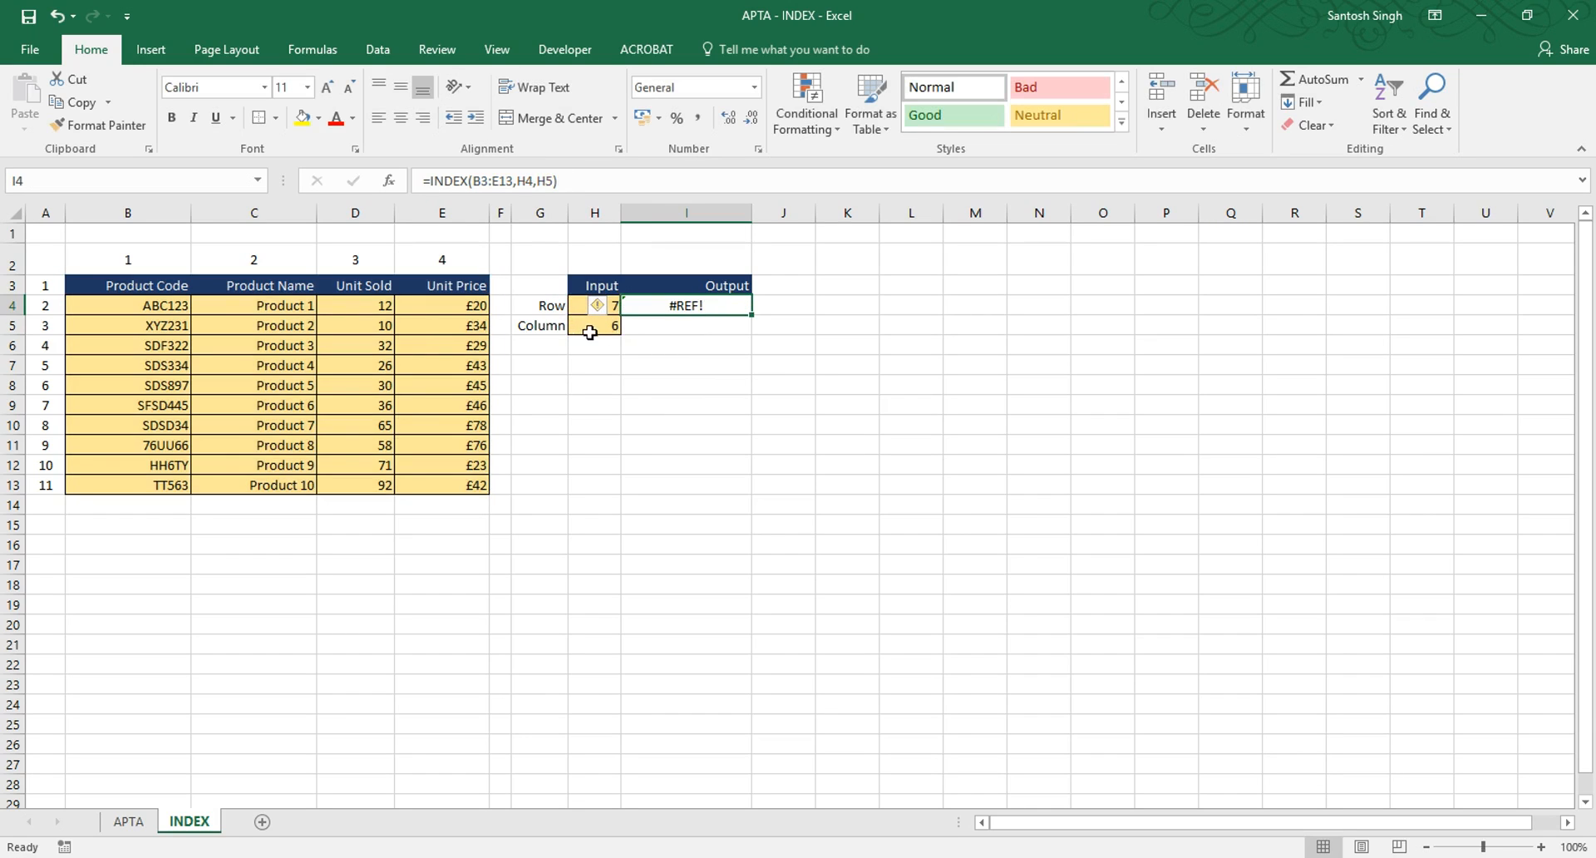
- Set the column input in H5 to 2 and check the output against the Product Name cell in the table's row 7
left_click(590, 331)
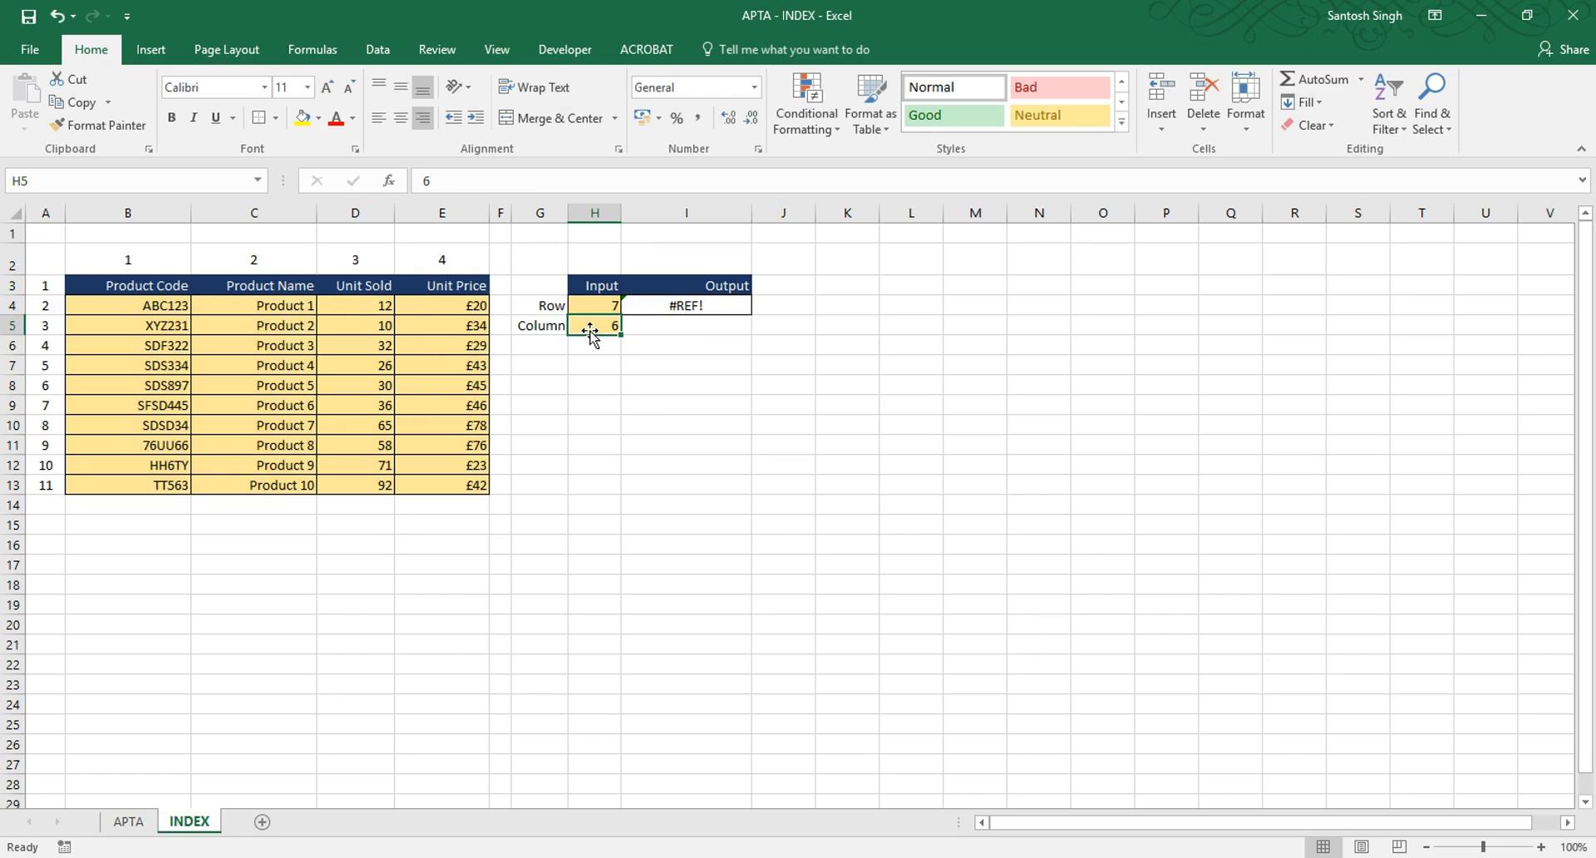
type("2")
key("Return")
left_click(591, 330)
left_click(264, 403)
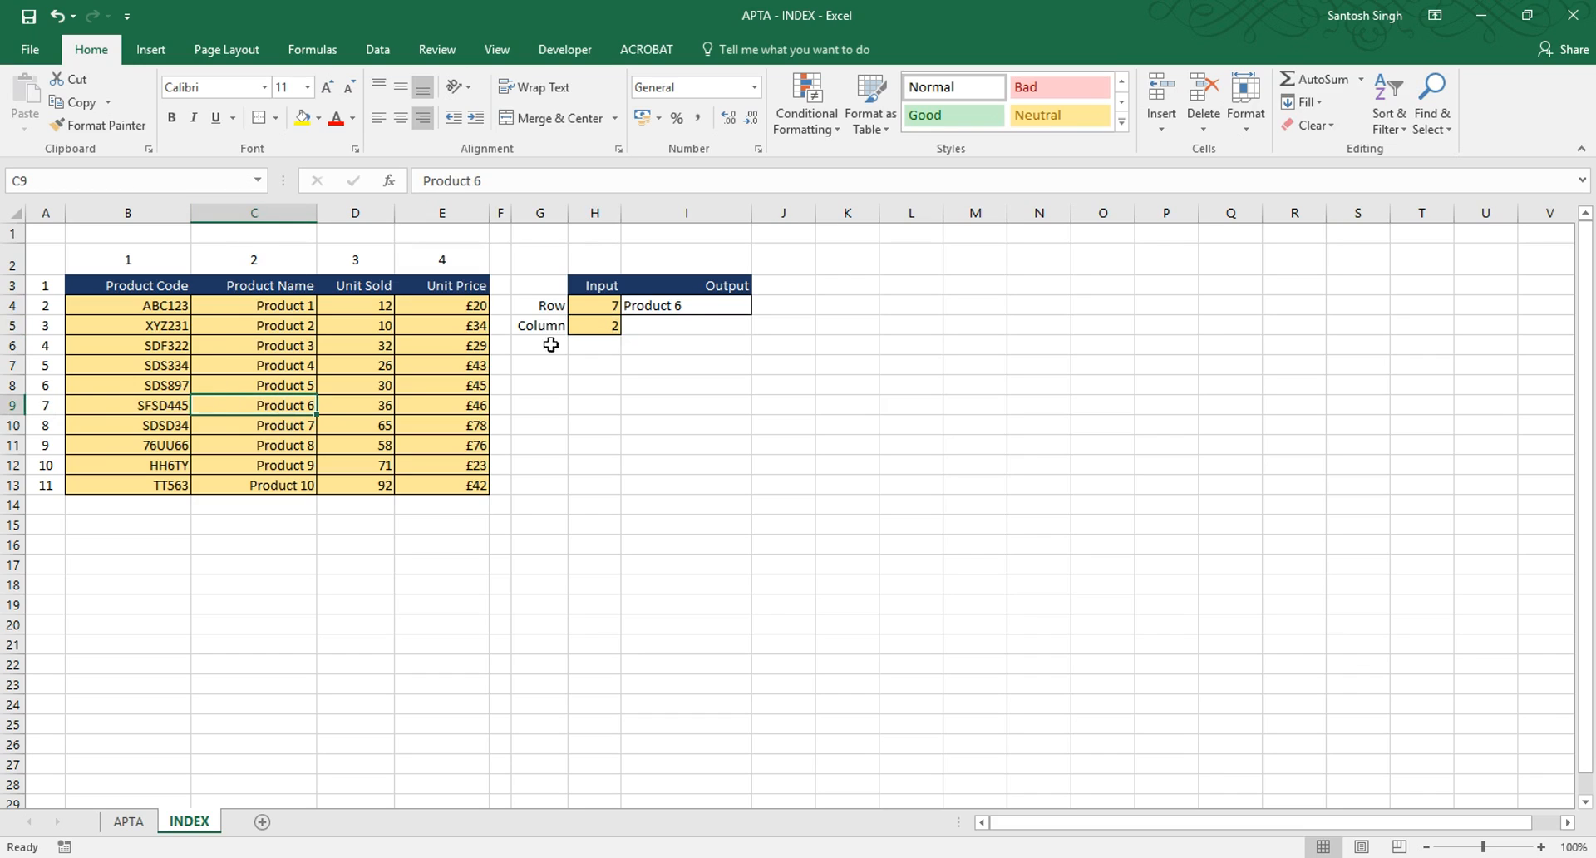
- Set the row input in H4 to 14, beyond the table's last row, and inspect the INDEX output in I4
left_click(605, 305)
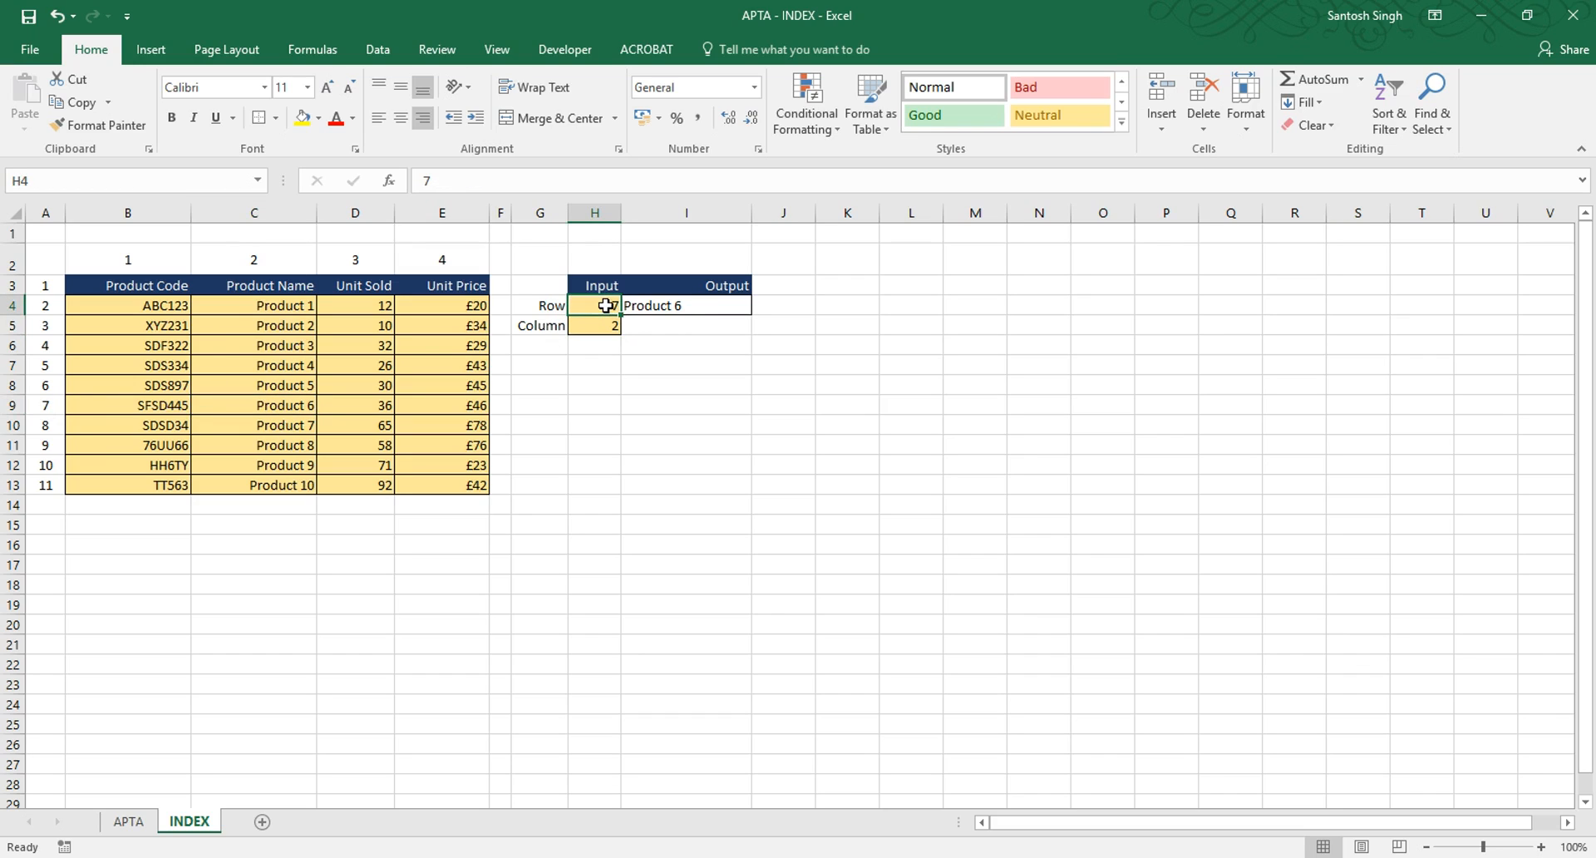
type("14")
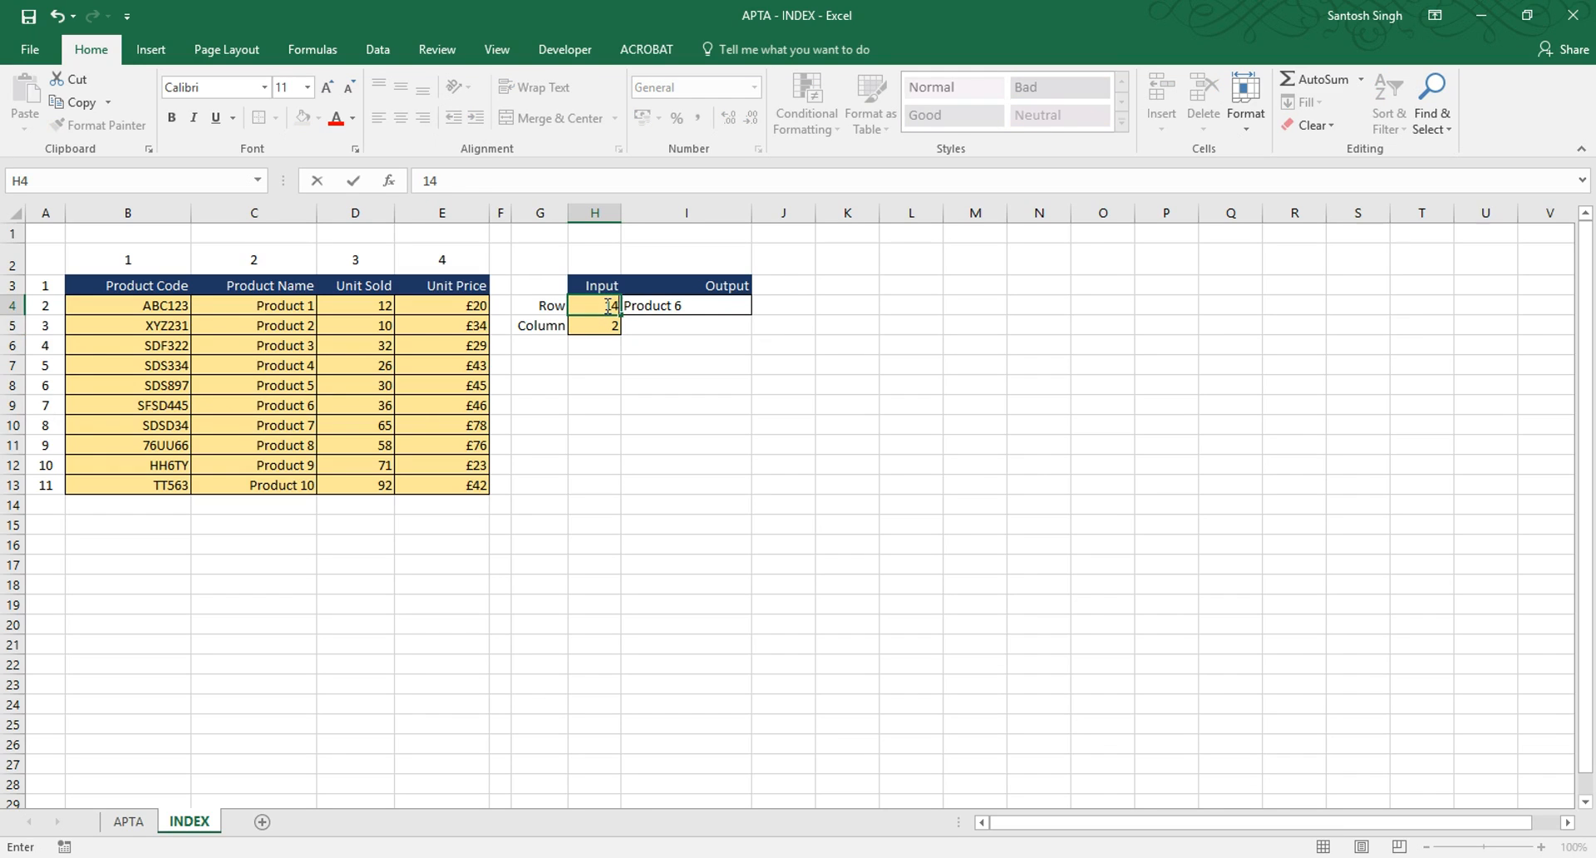
key("Return")
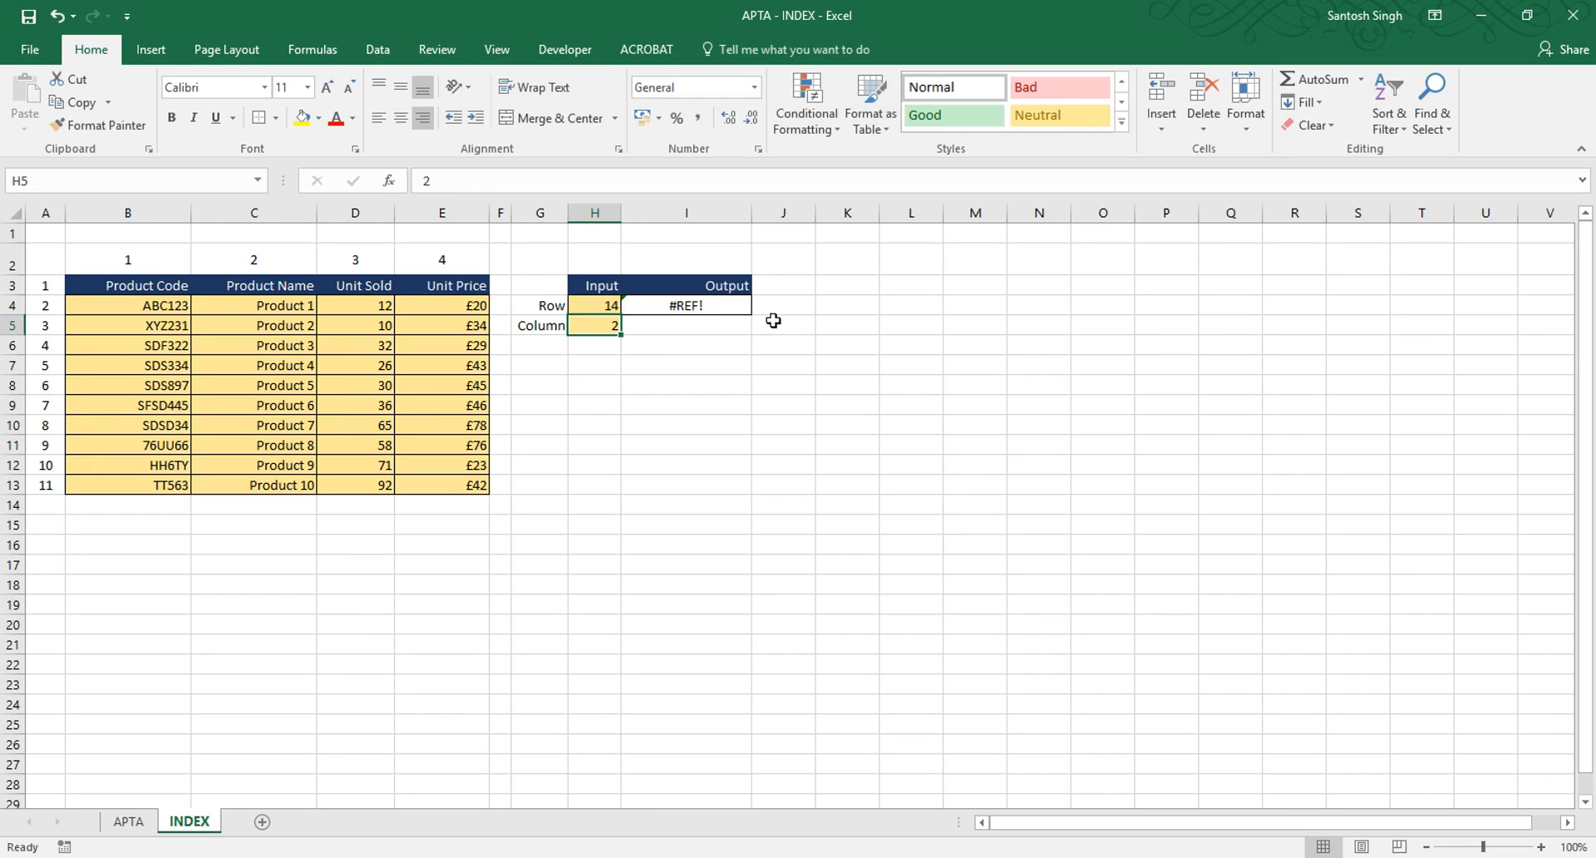
left_click(606, 305)
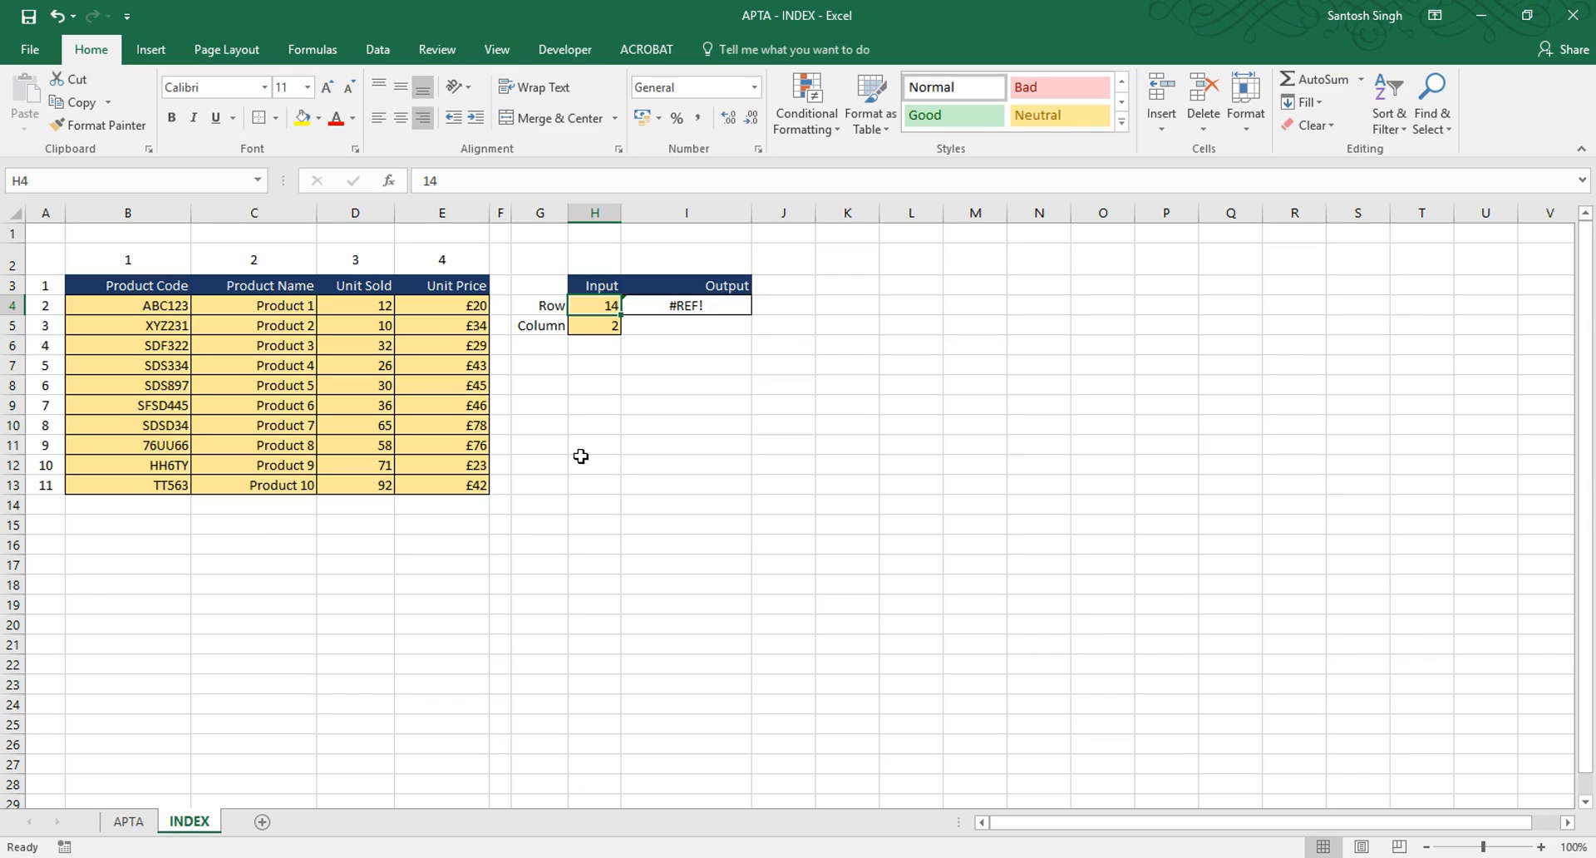
left_click(692, 309)
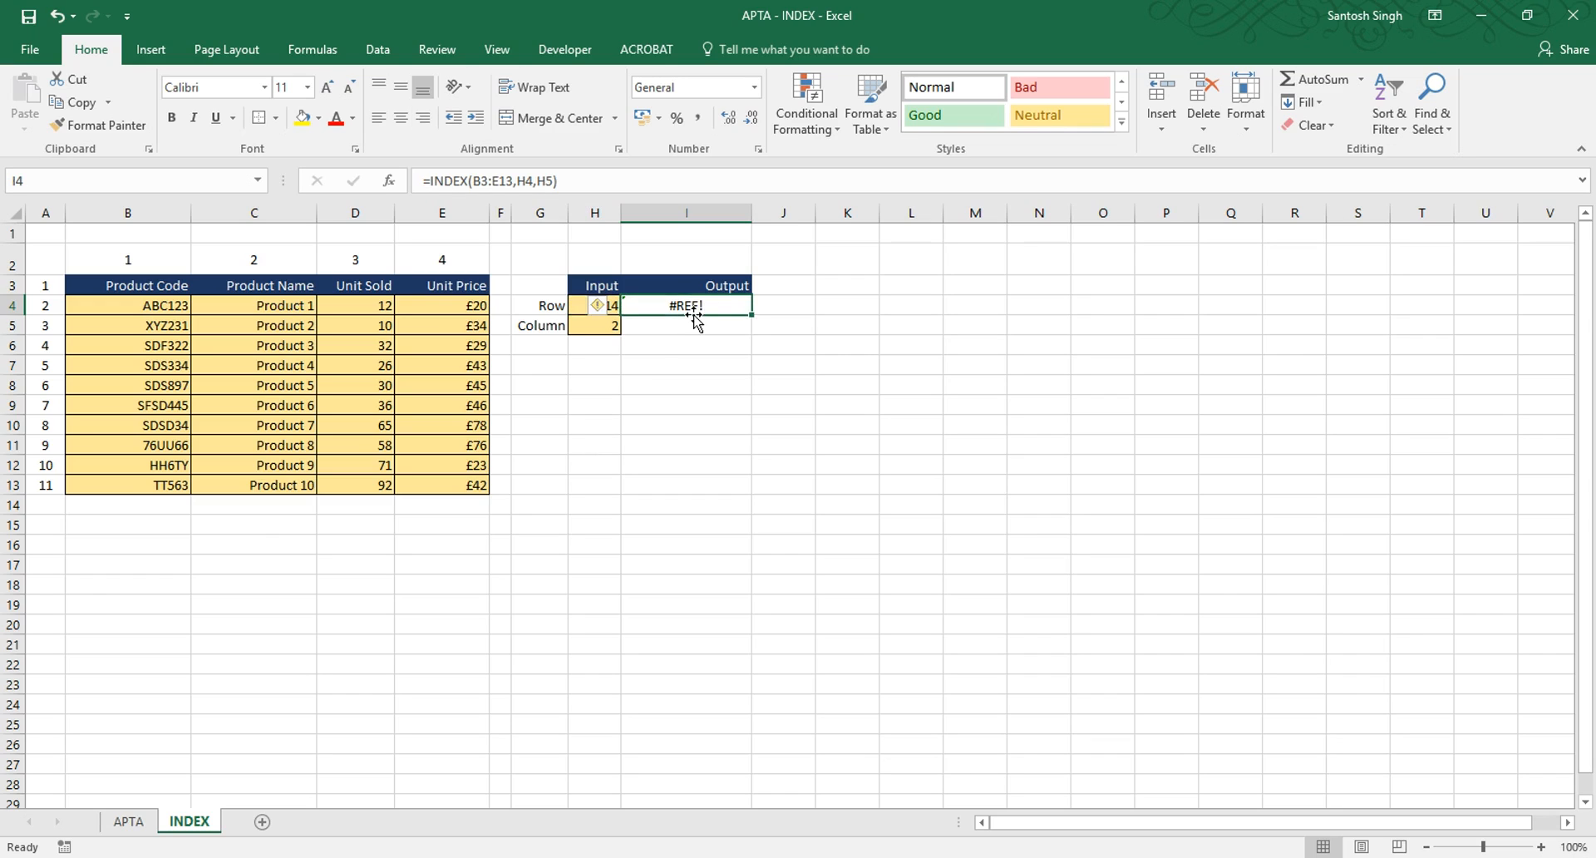